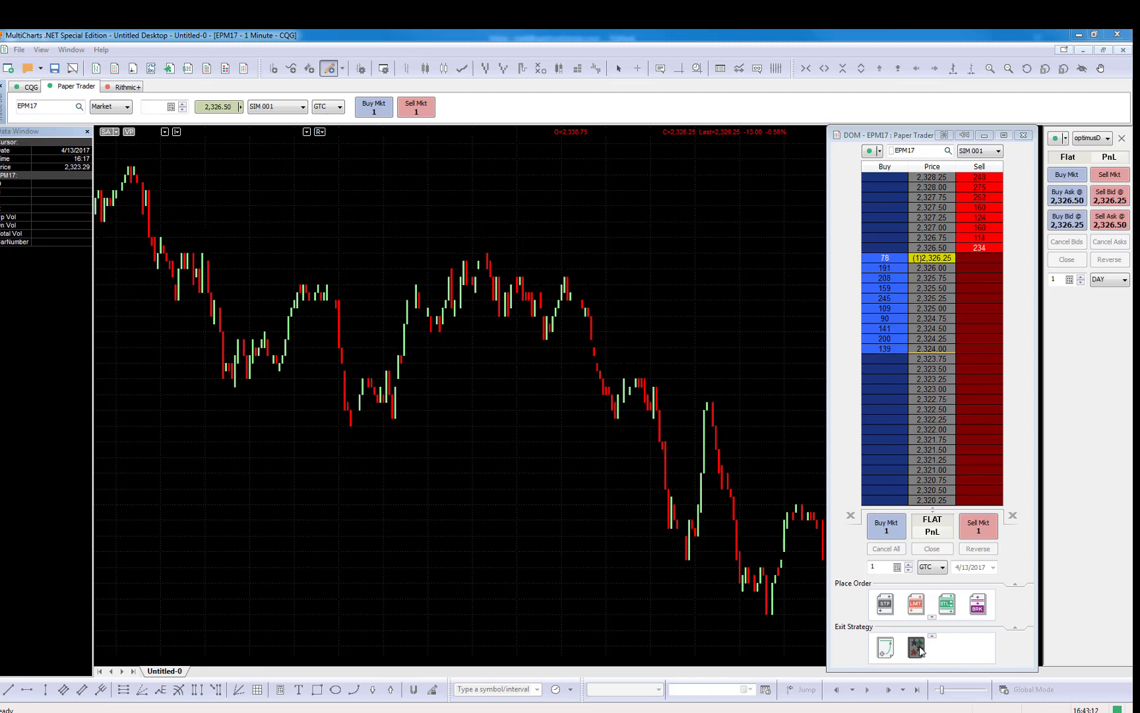
Edit the Master Strategy and raise its Number of Levels to 3.
{"action": "right_click", "coordinate": [917, 649]}
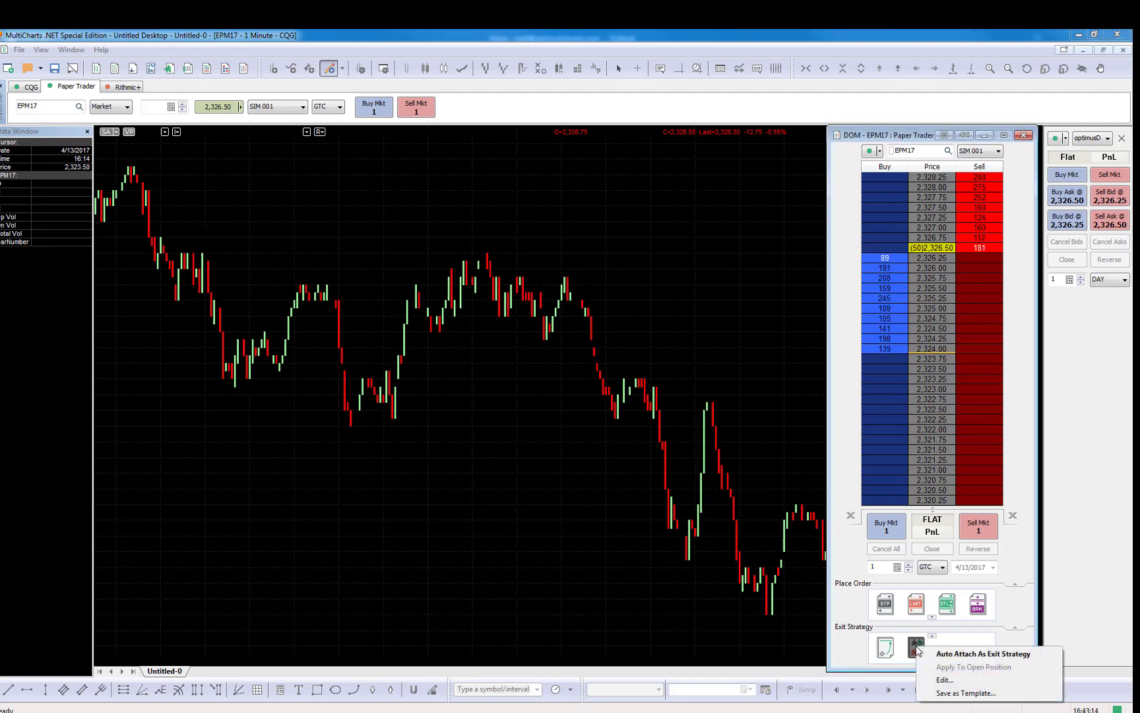
{"action": "left_click", "coordinate": [950, 679]}
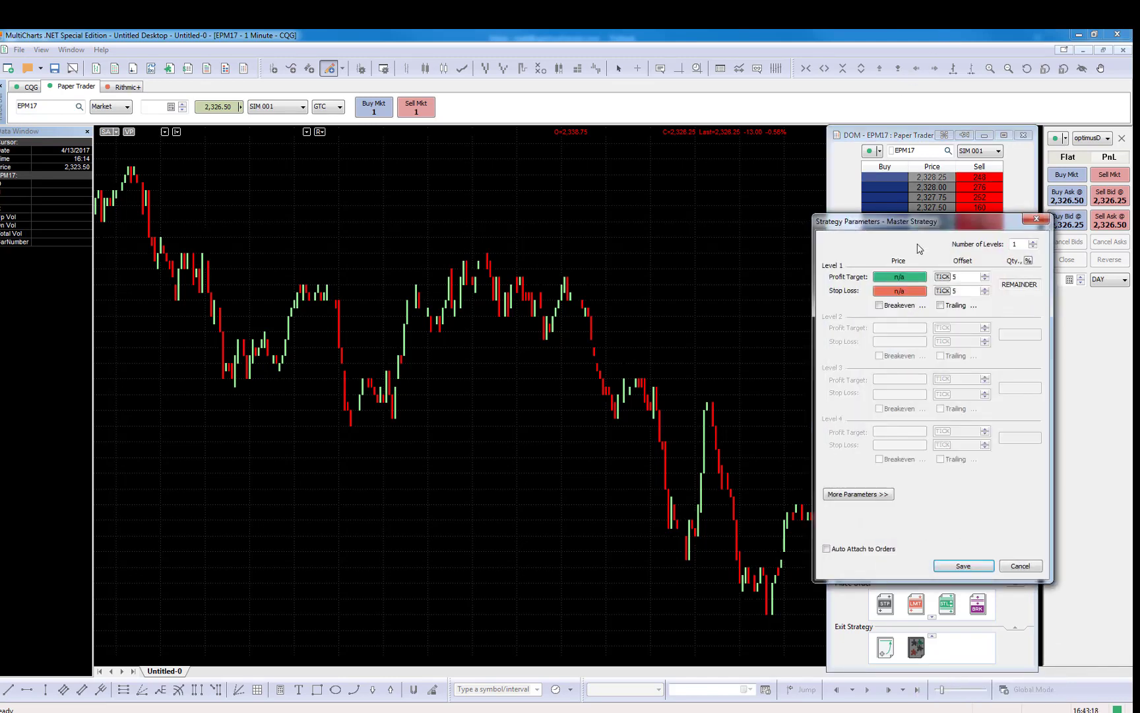
{"action": "left_click_drag", "start_coordinate": [937, 220], "coordinate": [657, 228]}
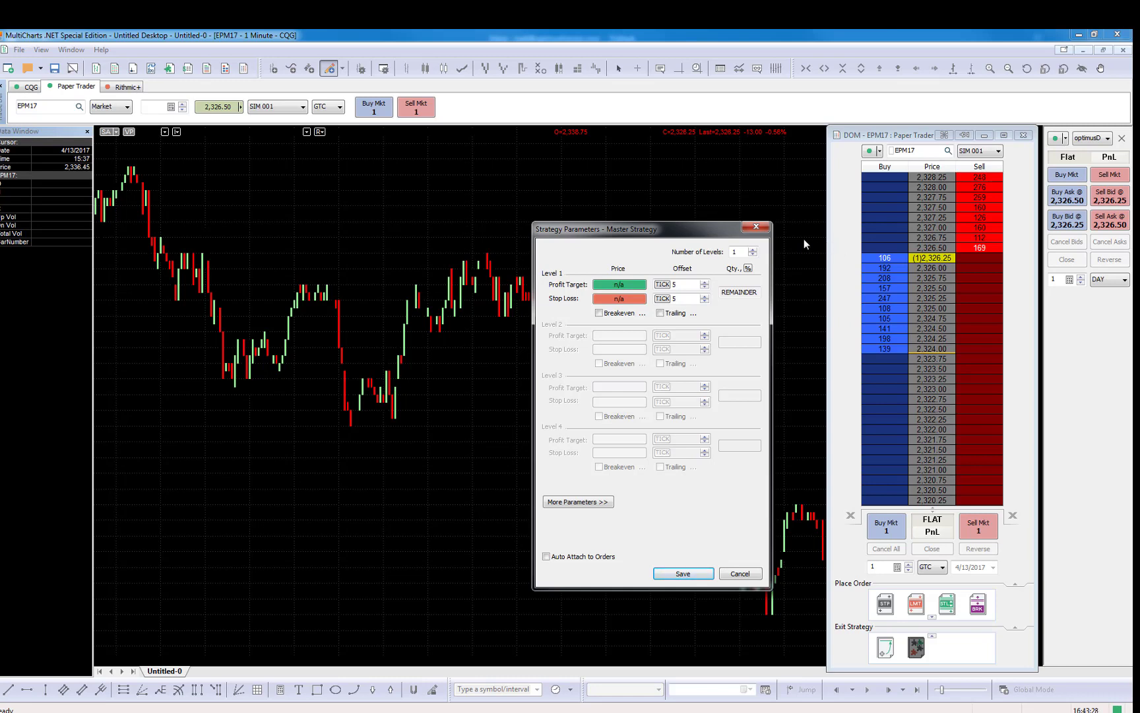
{"action": "left_click", "coordinate": [753, 249]}
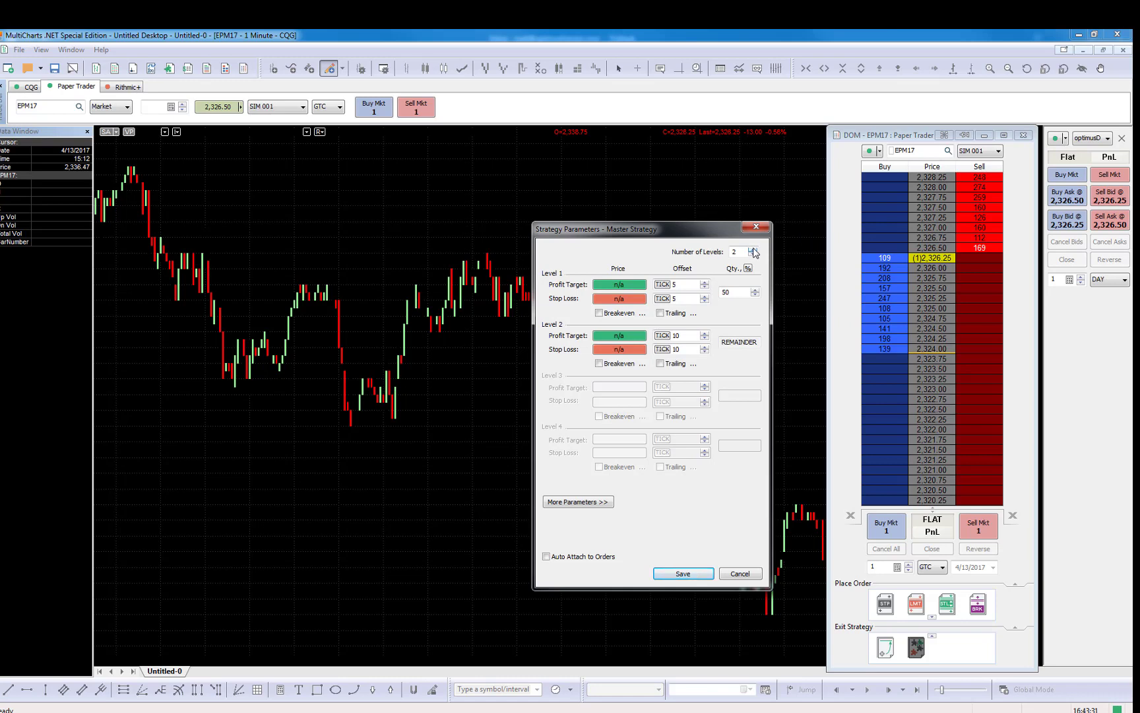
{"action": "left_click", "coordinate": [753, 249]}
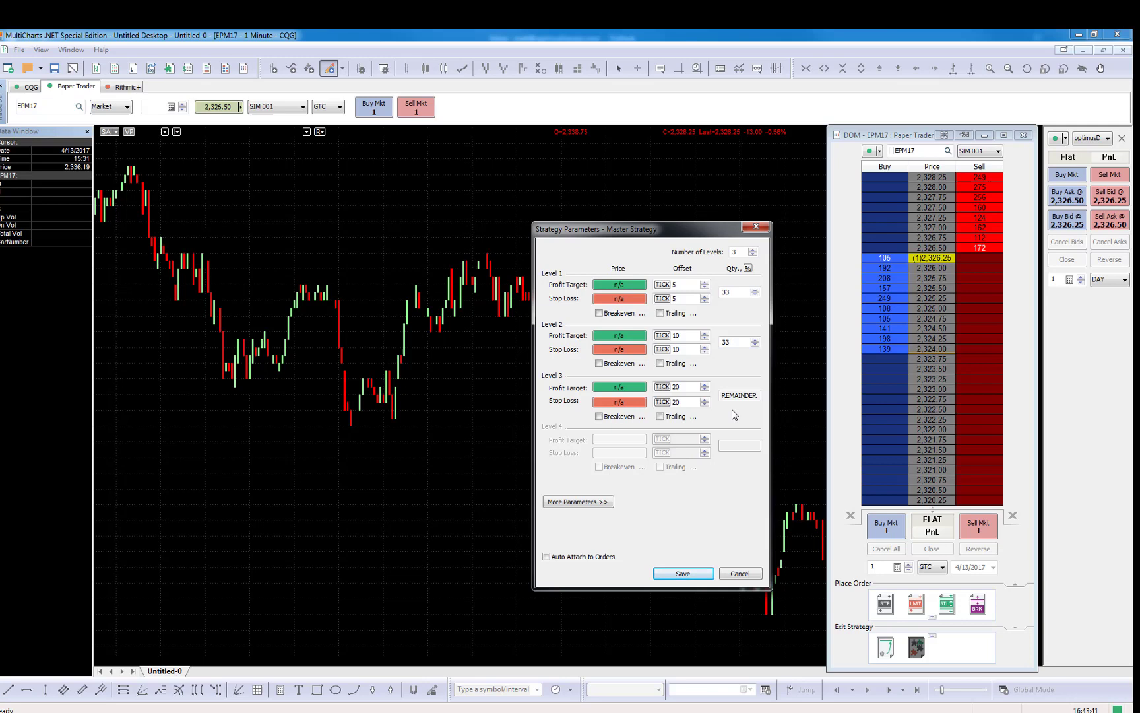
Switch quantities from percent to contracts and set Levels 1 and 2 to 1 contract each.
{"action": "left_click", "coordinate": [748, 268]}
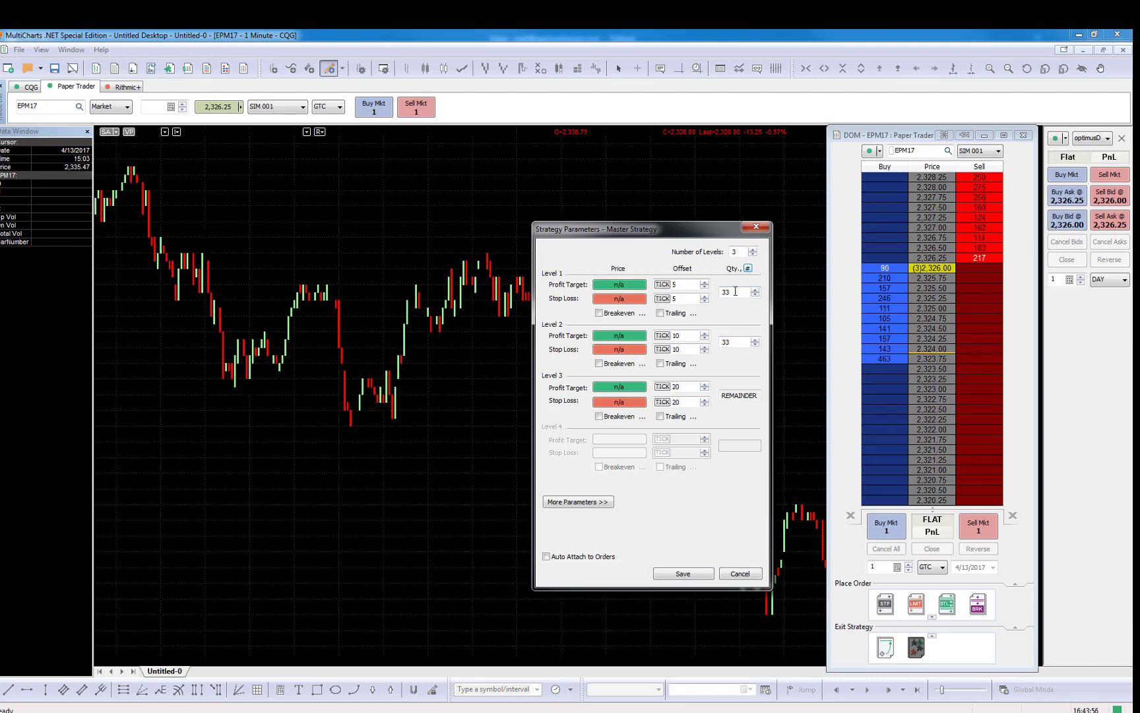
{"action": "double_click", "coordinate": [731, 291]}
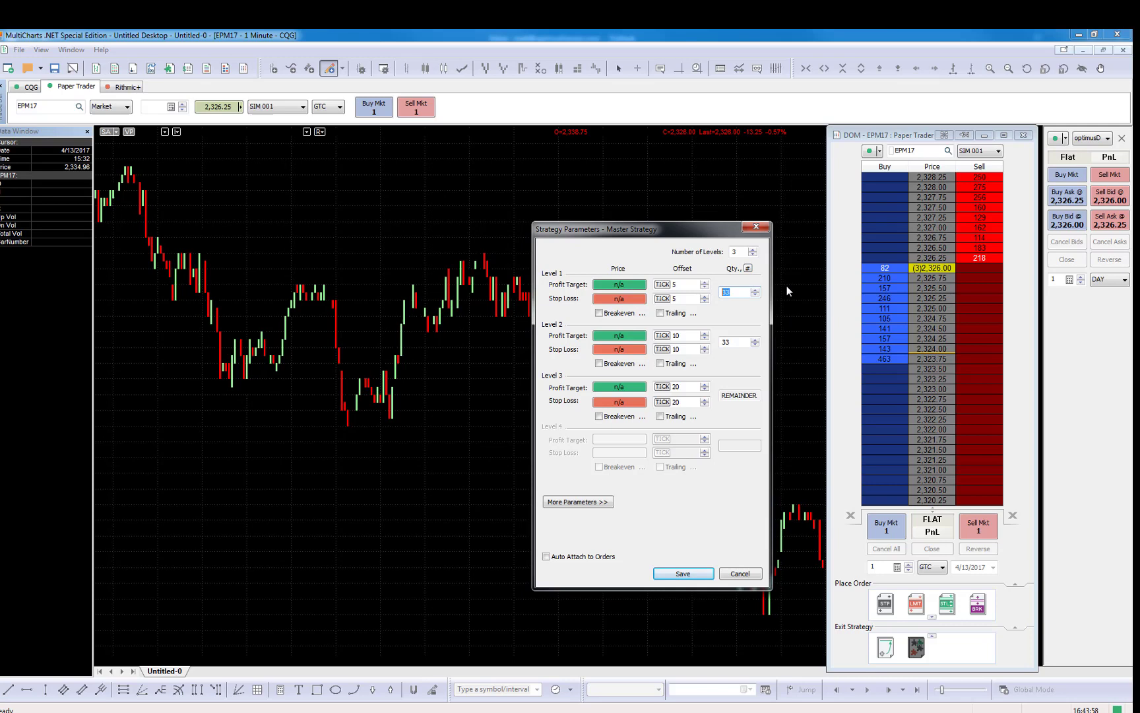
{"action": "type", "text": "1"}
{"action": "double_click", "coordinate": [723, 341]}
{"action": "type", "text": "1"}
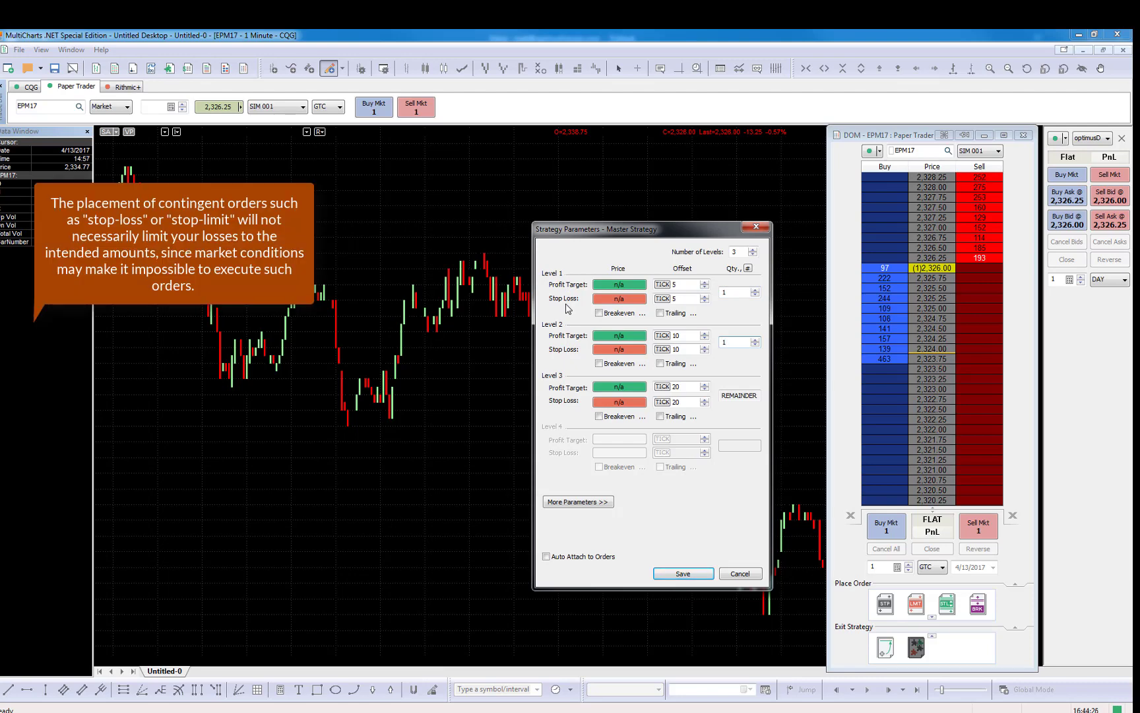
{"action": "left_click", "coordinate": [643, 315]}
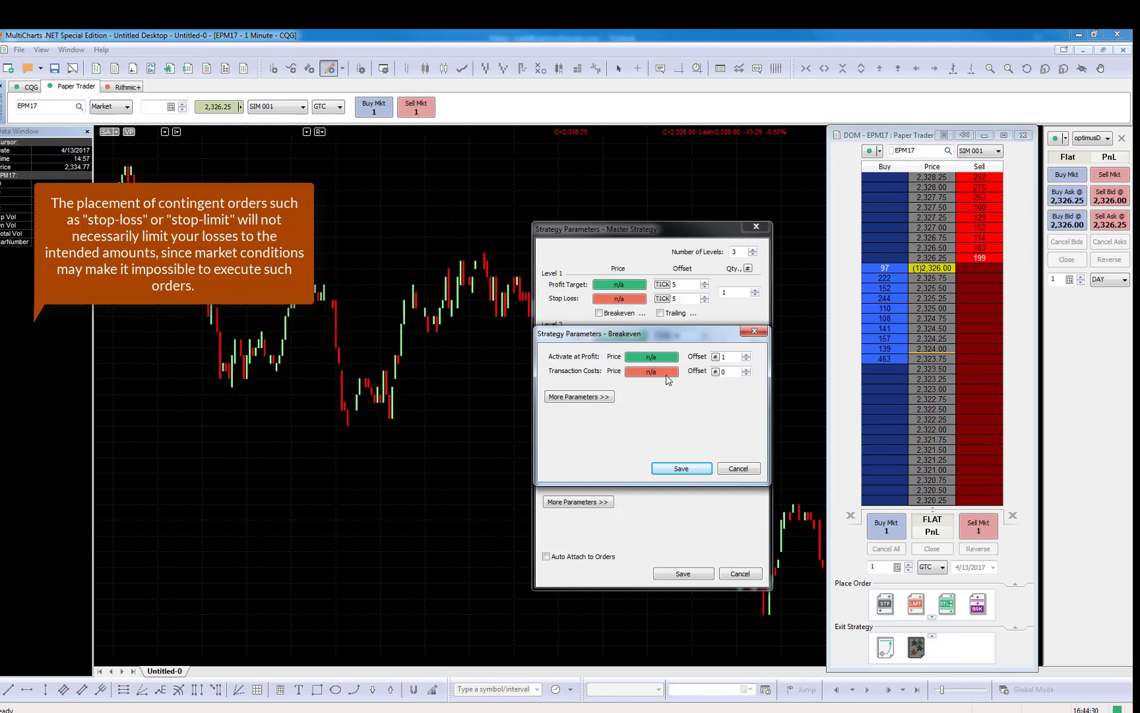
{"action": "left_click", "coordinate": [753, 330]}
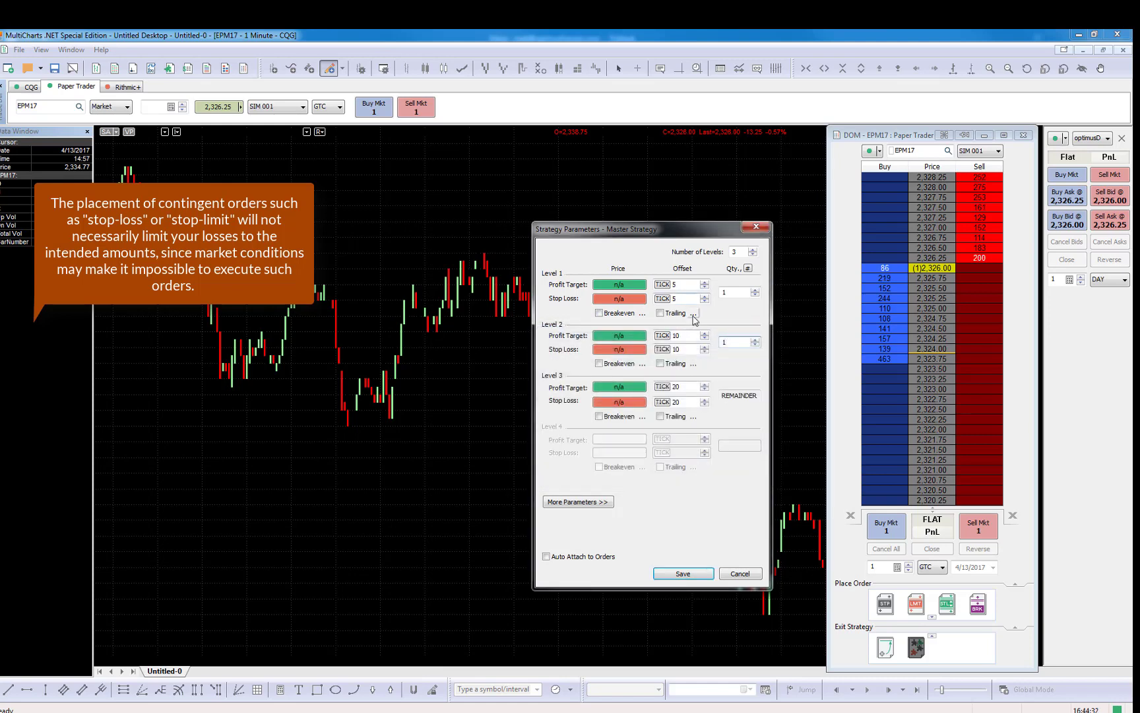
{"action": "left_click", "coordinate": [693, 314]}
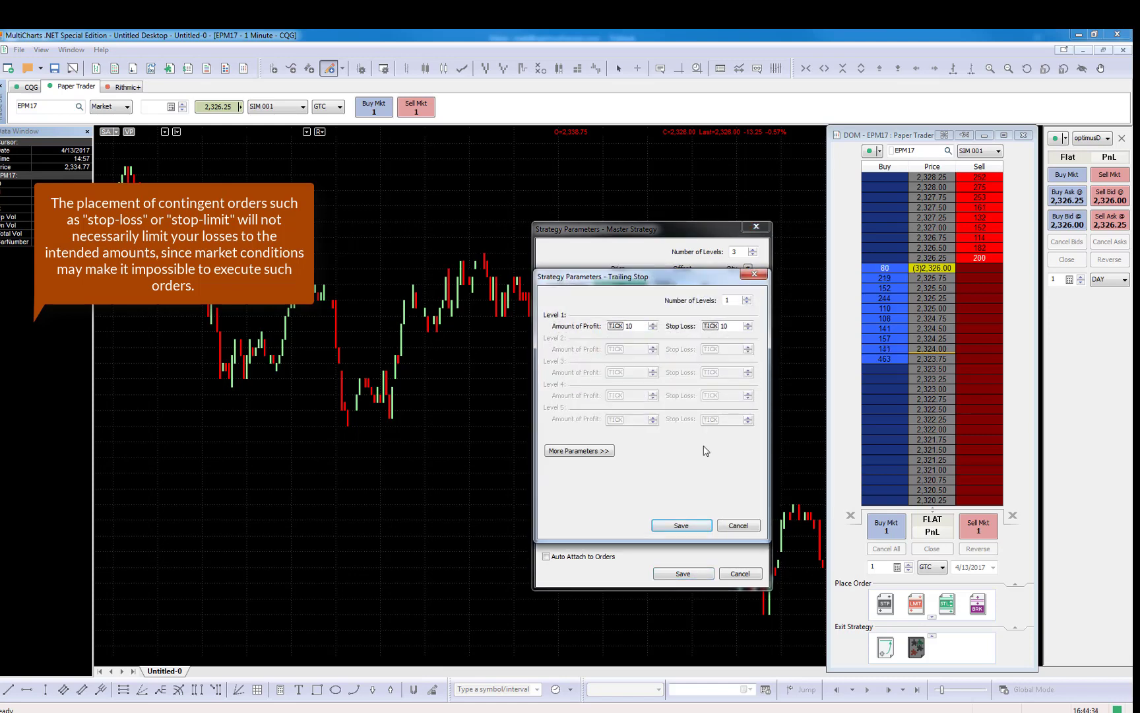
{"action": "left_click", "coordinate": [732, 525]}
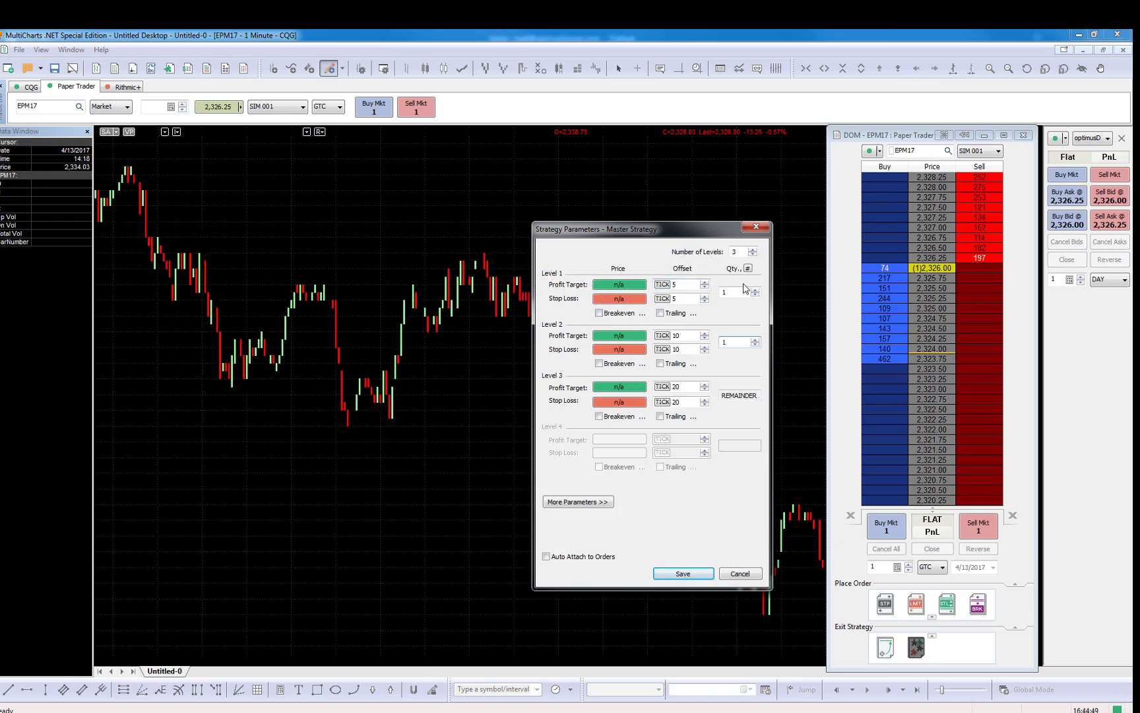
Set Level 1's stop loss and profit target offsets to 0.
{"action": "left_click", "coordinate": [705, 301]}
{"action": "left_click", "coordinate": [704, 300]}
{"action": "left_click", "coordinate": [705, 301]}
{"action": "left_click", "coordinate": [704, 301]}
{"action": "left_click", "coordinate": [705, 301]}
{"action": "left_click", "coordinate": [704, 287]}
{"action": "left_click", "coordinate": [705, 287]}
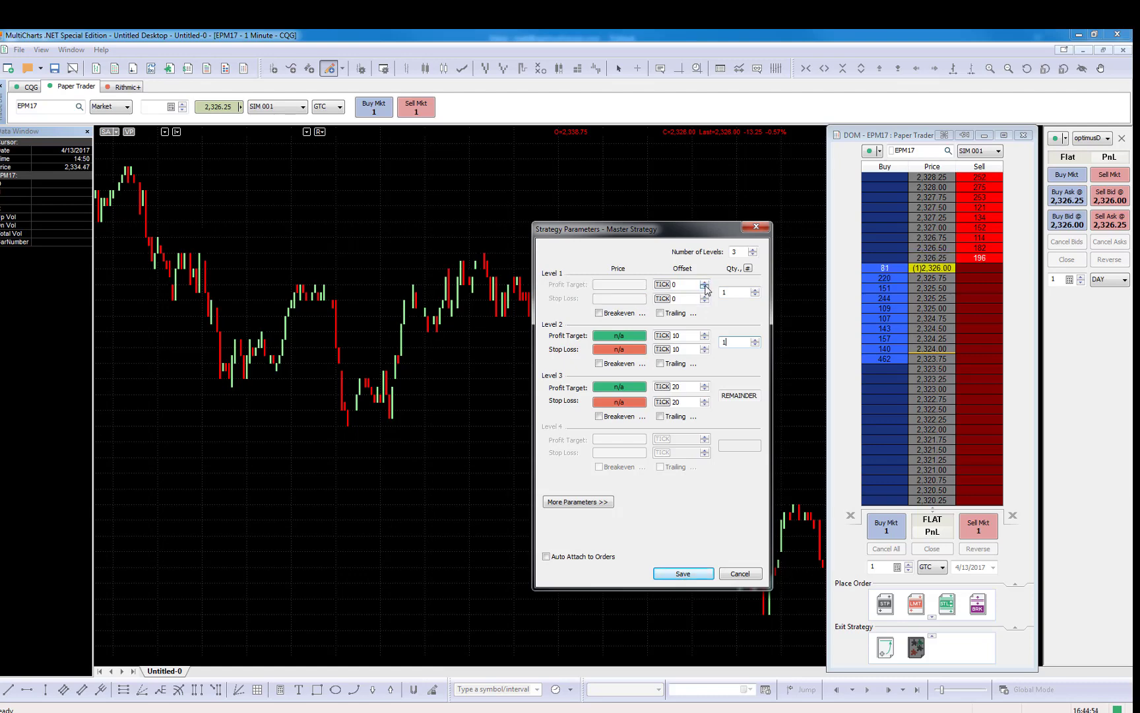
Set Level 1's breakeven to activate at a 5-tick profit offset.
{"action": "left_click", "coordinate": [641, 313]}
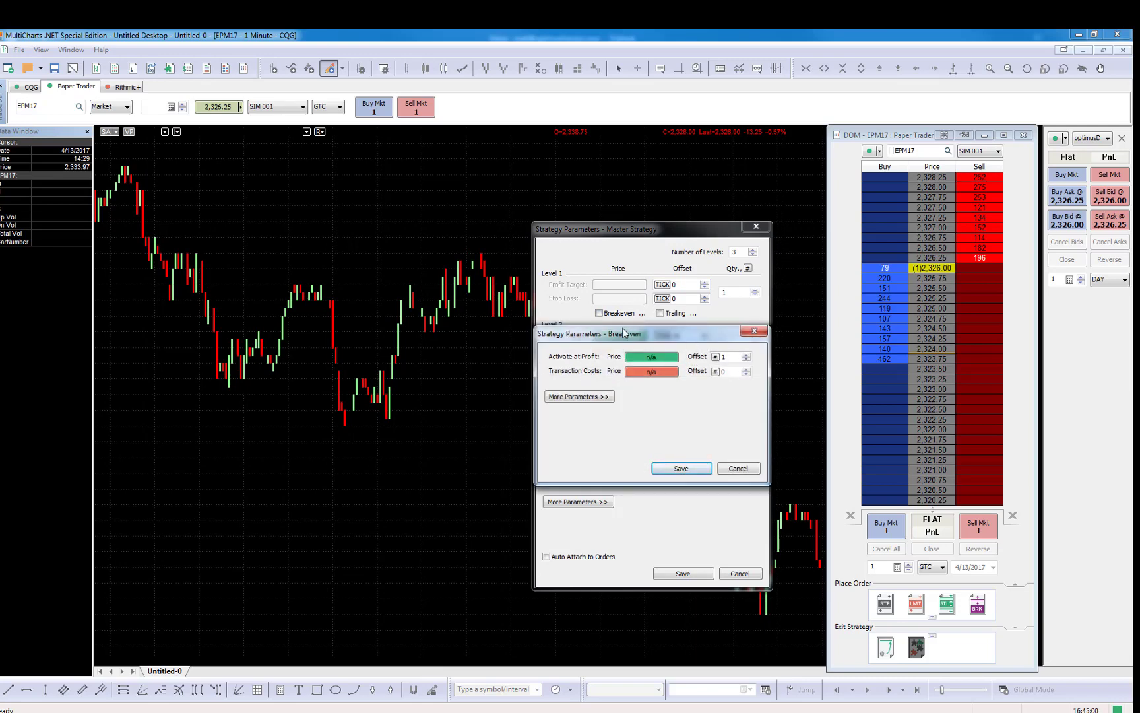
{"action": "left_click", "coordinate": [745, 354]}
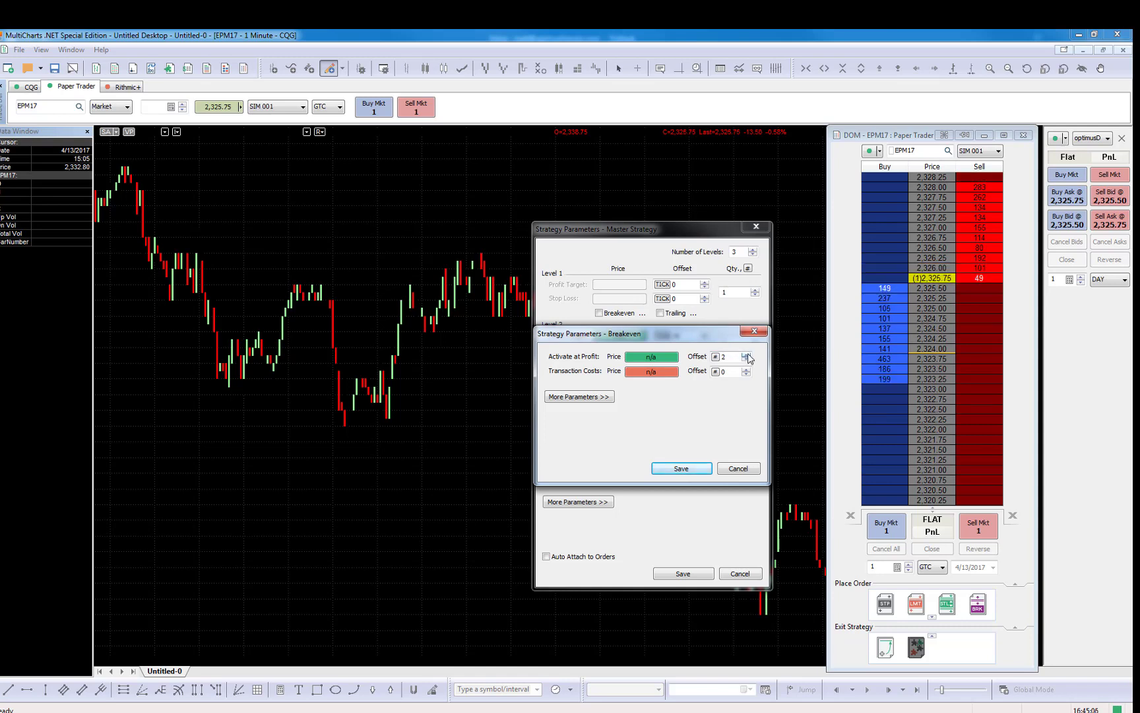
{"action": "left_click", "coordinate": [746, 355]}
{"action": "left_click", "coordinate": [746, 355]}
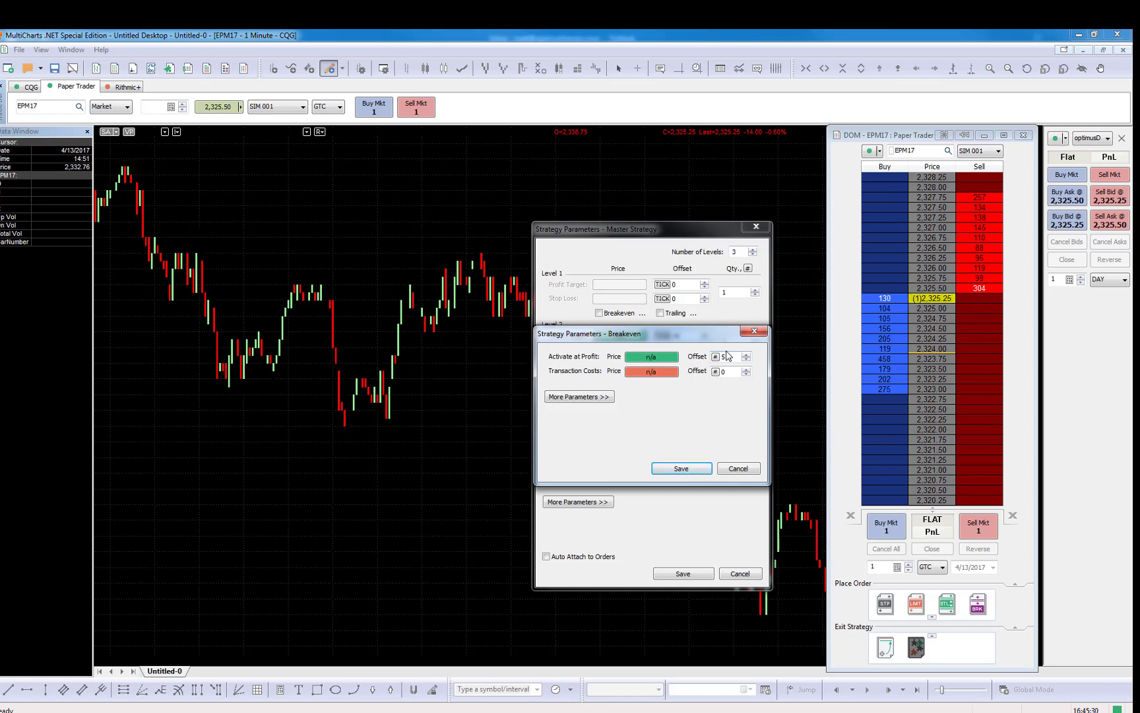
Save breakeven, then replace it with a 10-tick profit / 10-tick stop trailing stop on Level 1.
{"action": "left_click", "coordinate": [701, 470]}
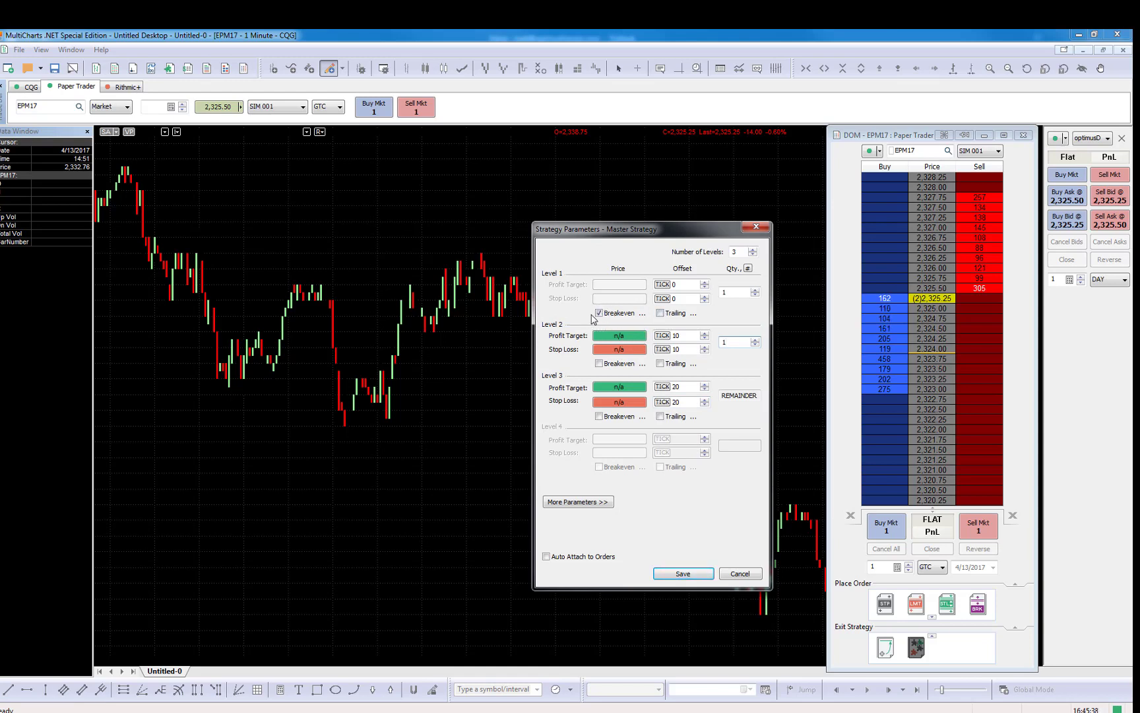
{"action": "left_click", "coordinate": [599, 313]}
{"action": "left_click", "coordinate": [693, 313]}
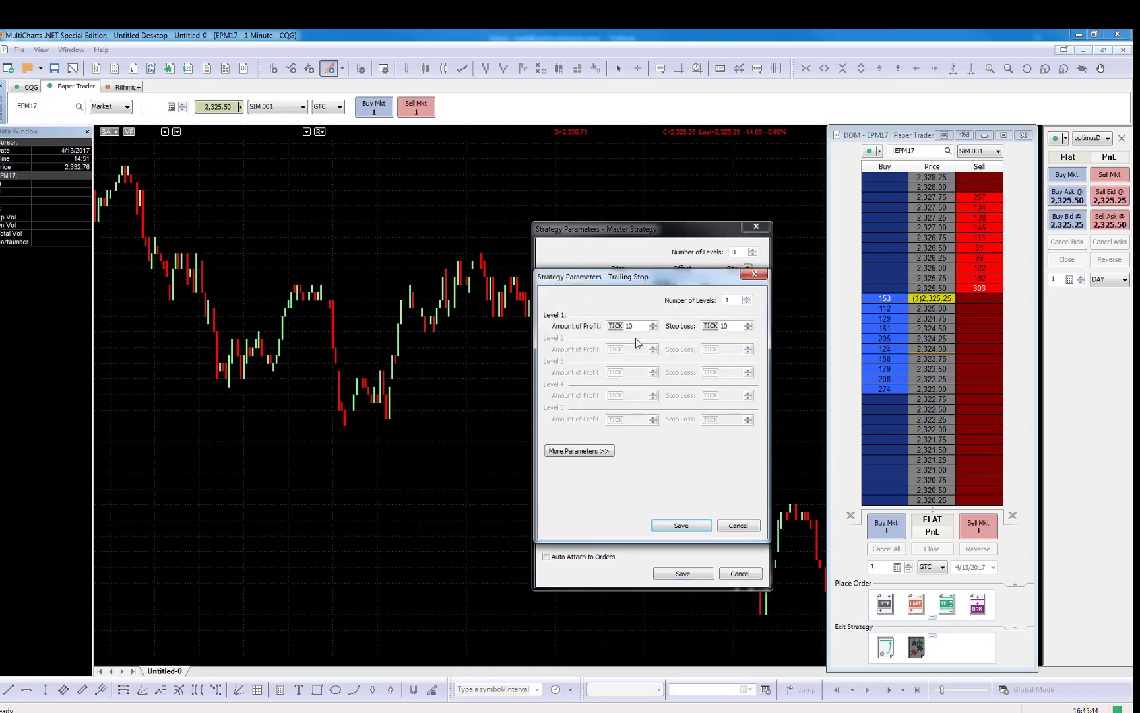
{"action": "left_click_drag", "start_coordinate": [647, 283], "coordinate": [648, 347]}
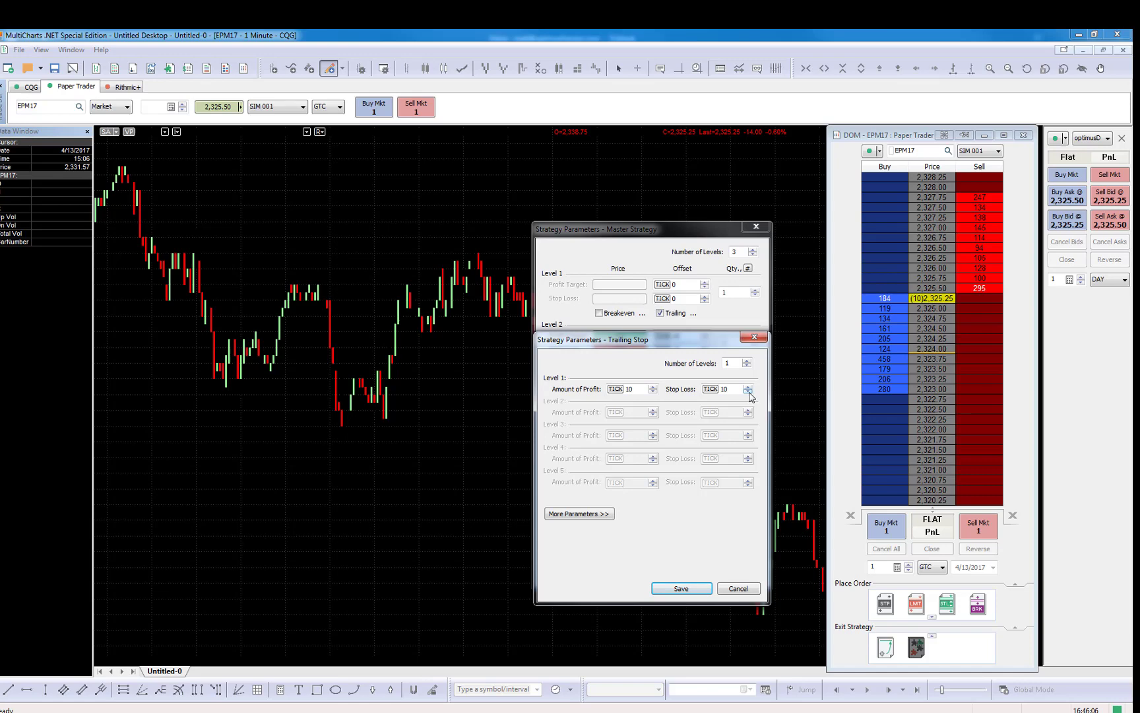
{"action": "left_click", "coordinate": [754, 336]}
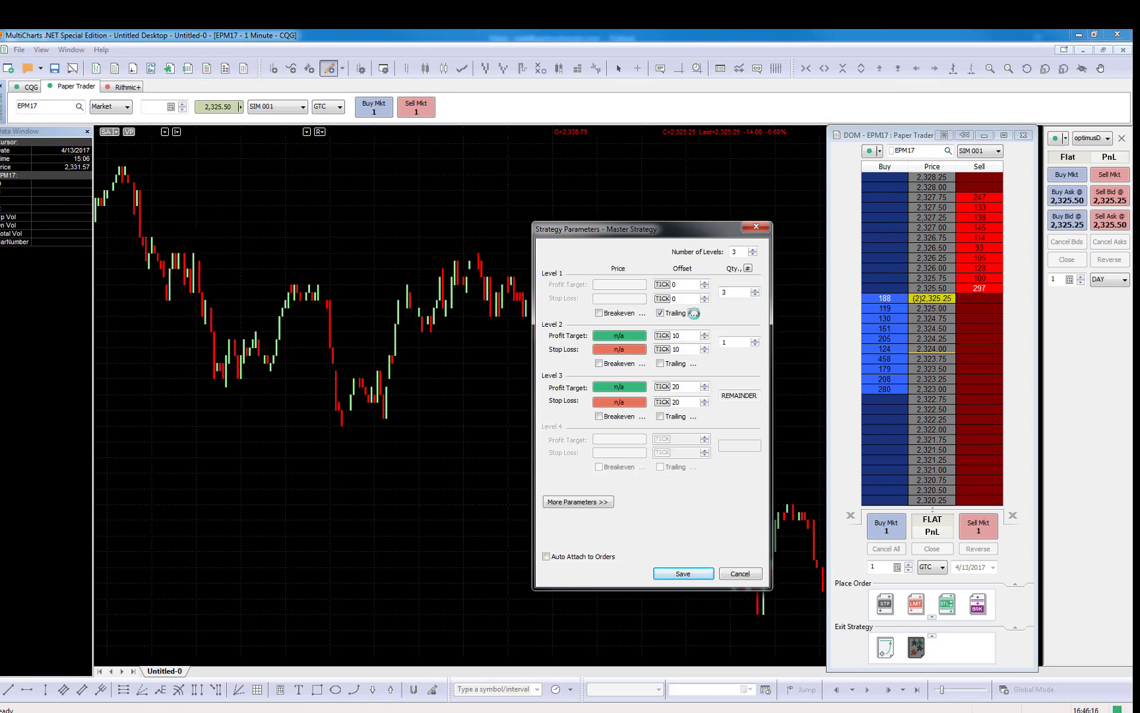
Give Level 1's trailing stop three levels and enter 3 as the quantity.
{"action": "left_click", "coordinate": [693, 314]}
{"action": "left_click", "coordinate": [746, 297]}
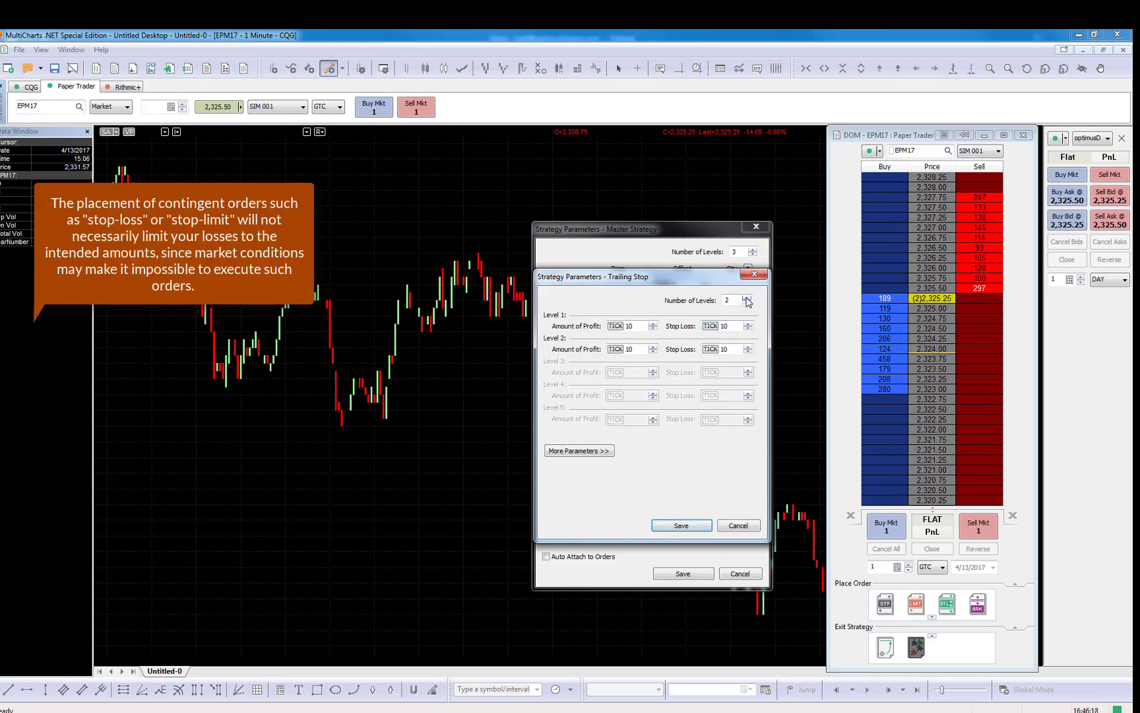
{"action": "left_click", "coordinate": [746, 298]}
{"action": "left_click_drag", "start_coordinate": [688, 275], "coordinate": [686, 340]}
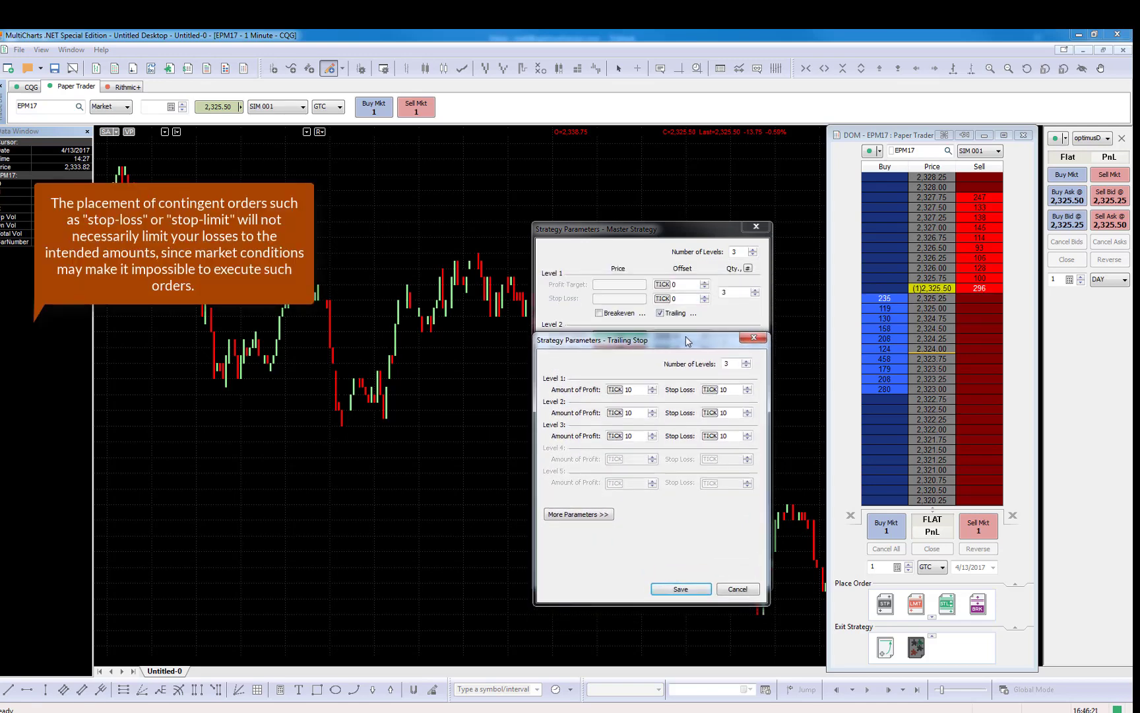
{"action": "left_click", "coordinate": [725, 293]}
{"action": "type", "text": "3"}
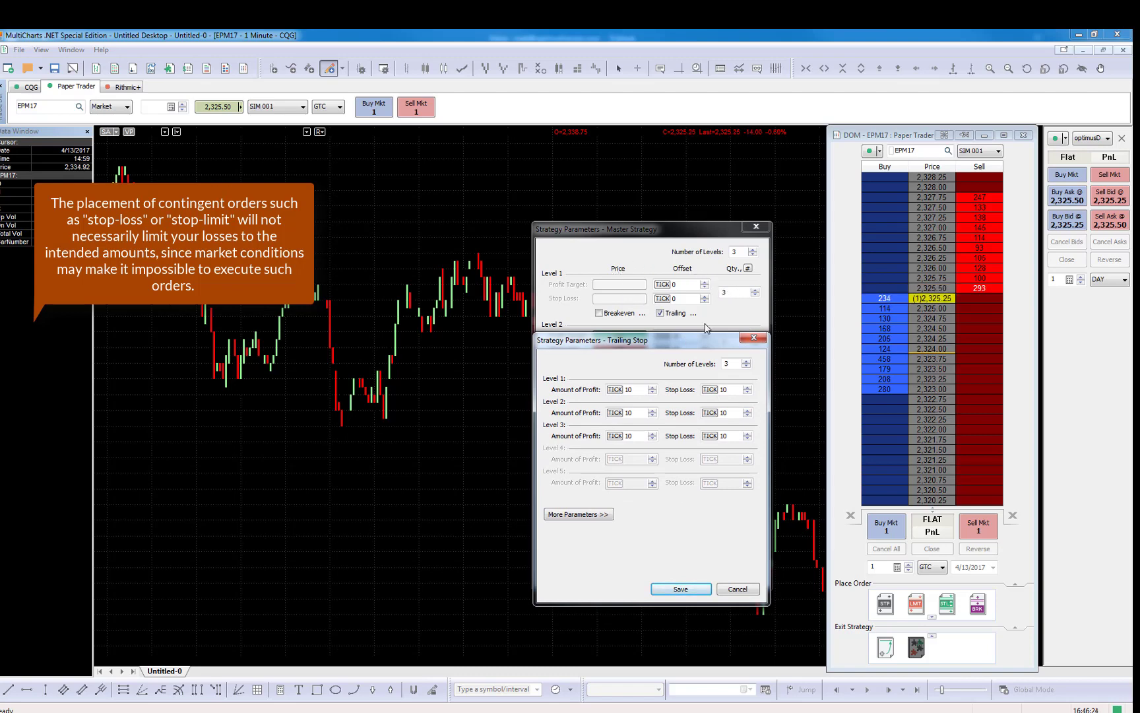
{"action": "left_click_drag", "start_coordinate": [705, 350], "coordinate": [704, 446]}
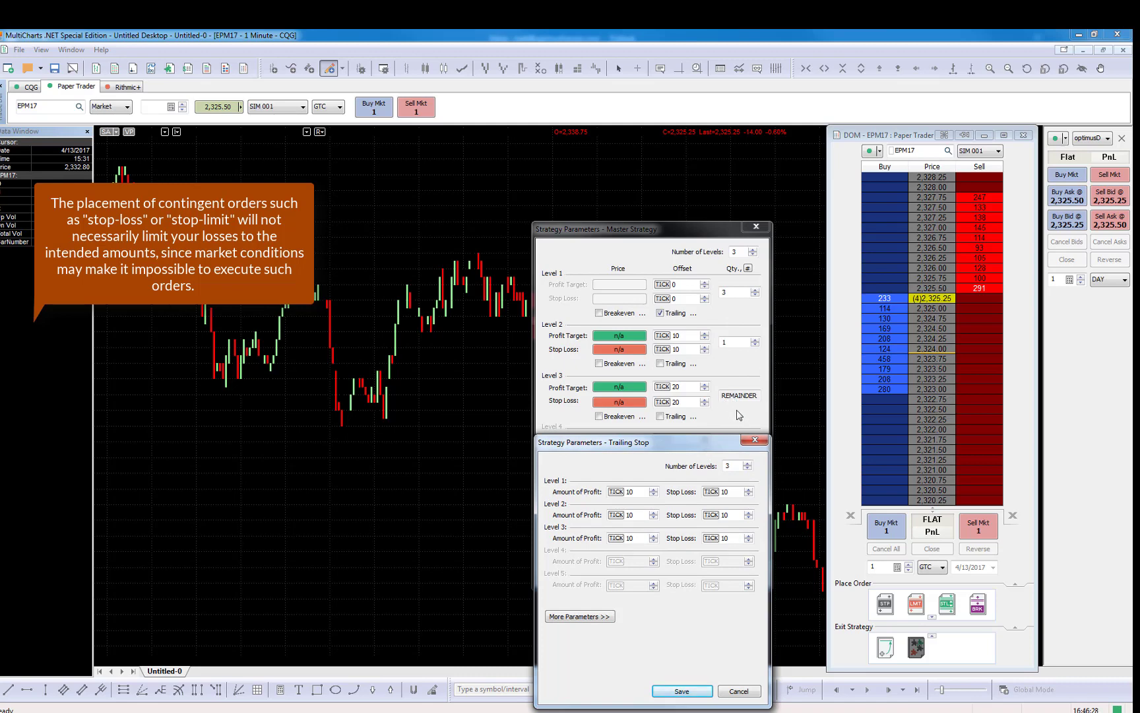
{"action": "left_click_drag", "start_coordinate": [710, 449], "coordinate": [708, 332]}
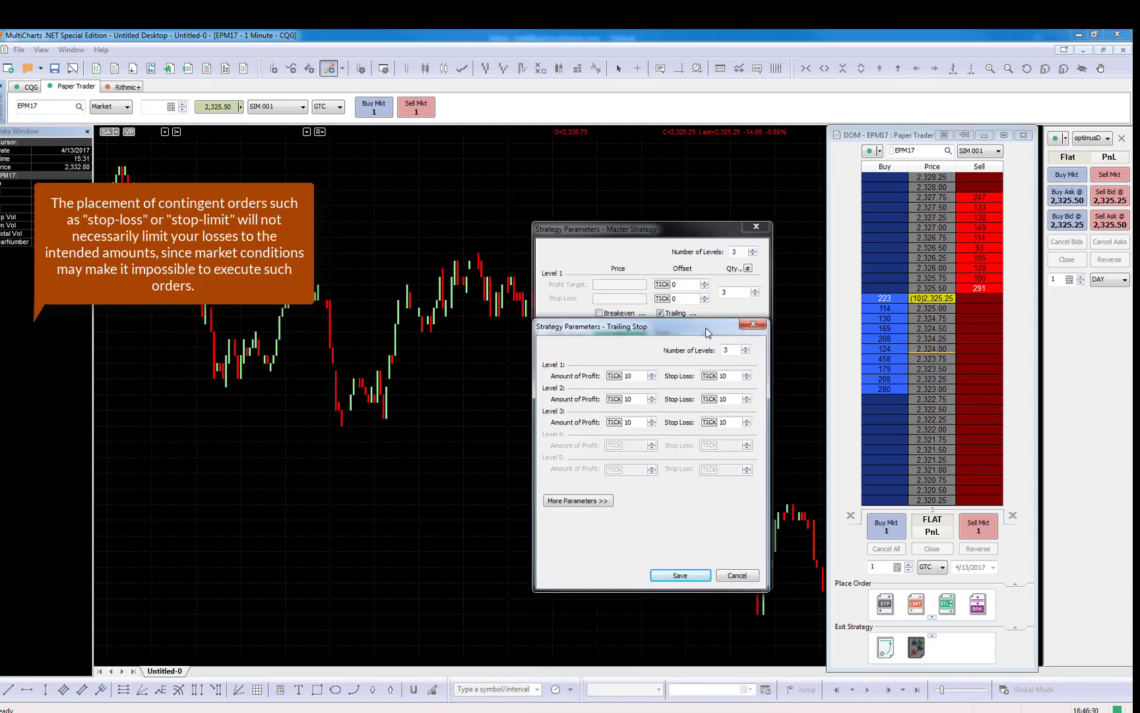
Set the trailing levels to 10/10, 15/5 and 20/3 profit/stop ticks.
{"action": "left_click", "coordinate": [652, 378]}
{"action": "left_click", "coordinate": [652, 396]}
{"action": "left_click", "coordinate": [652, 396]}
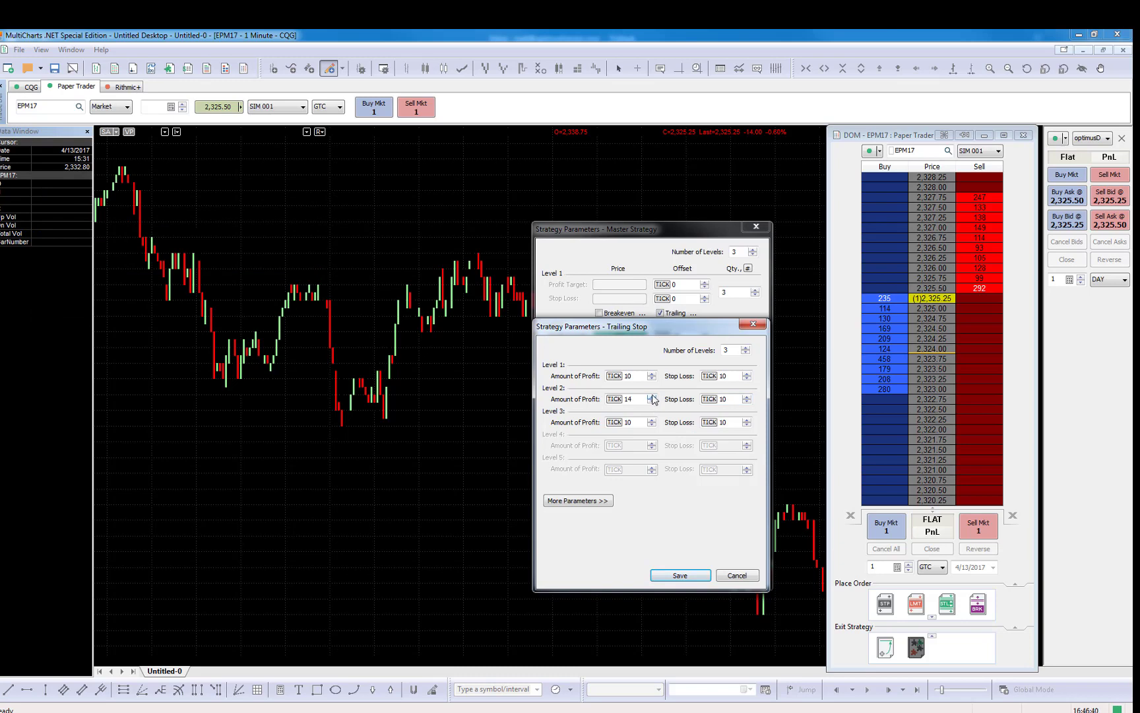
{"action": "left_click", "coordinate": [746, 402]}
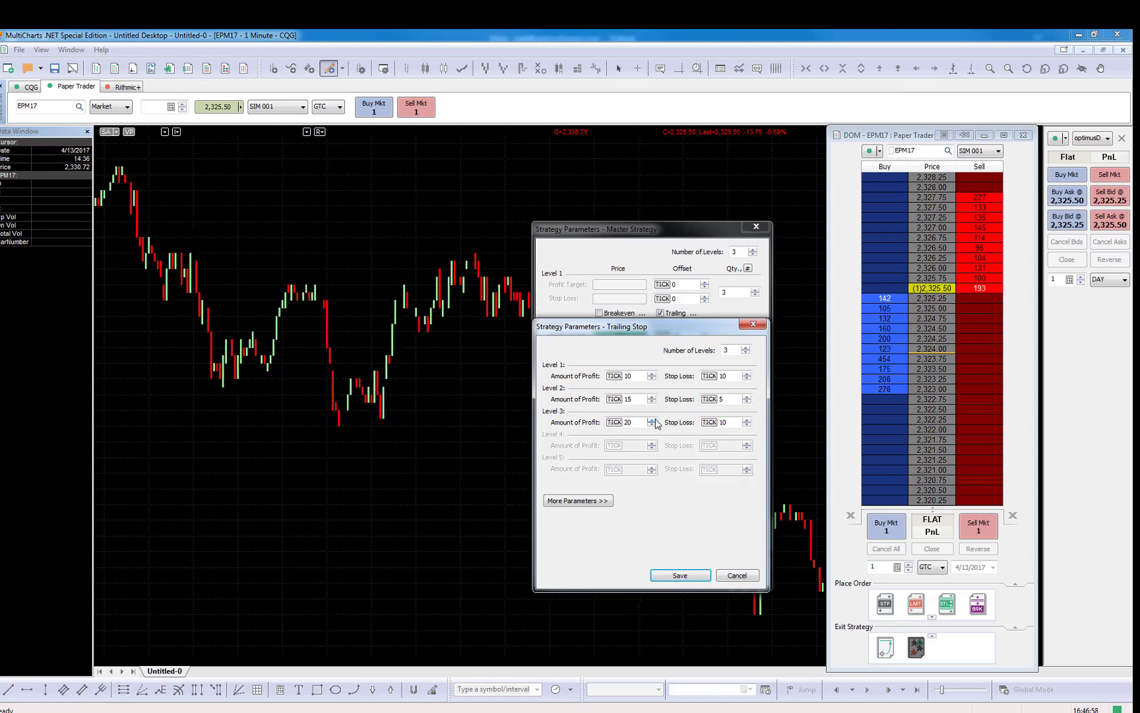
{"action": "left_click", "coordinate": [747, 425]}
Save the trailing stop and set Level 1's target to 10 ticks, stop loss to 5.
{"action": "left_click", "coordinate": [698, 578]}
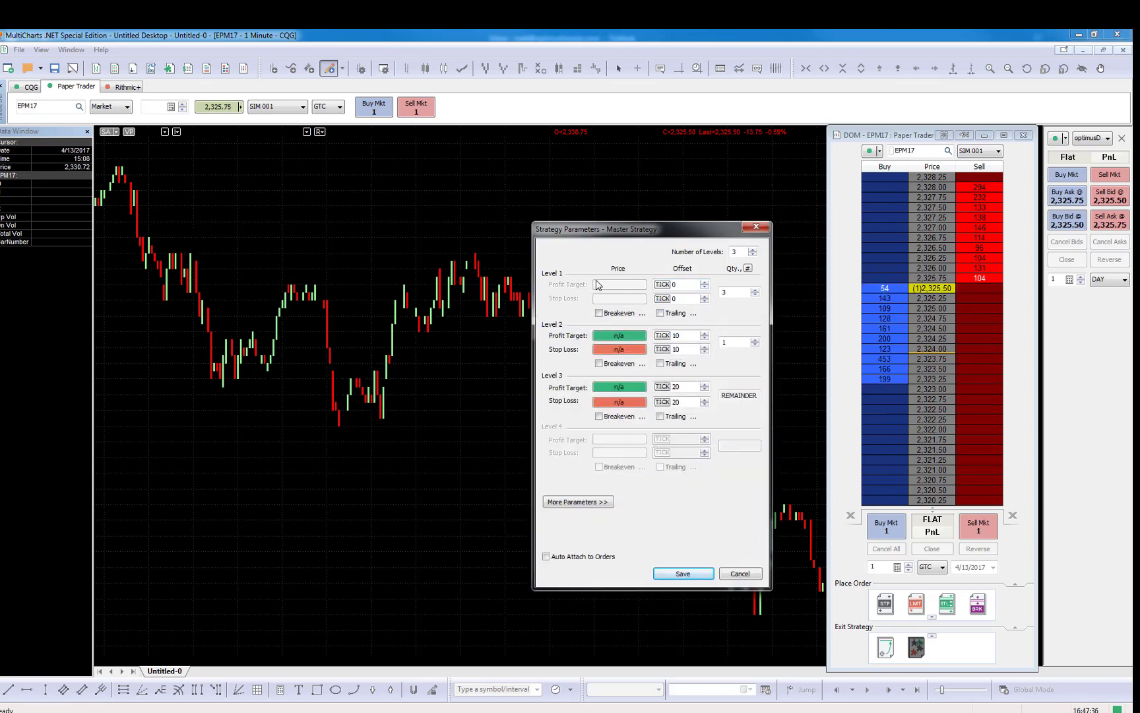
{"action": "left_click", "coordinate": [705, 282]}
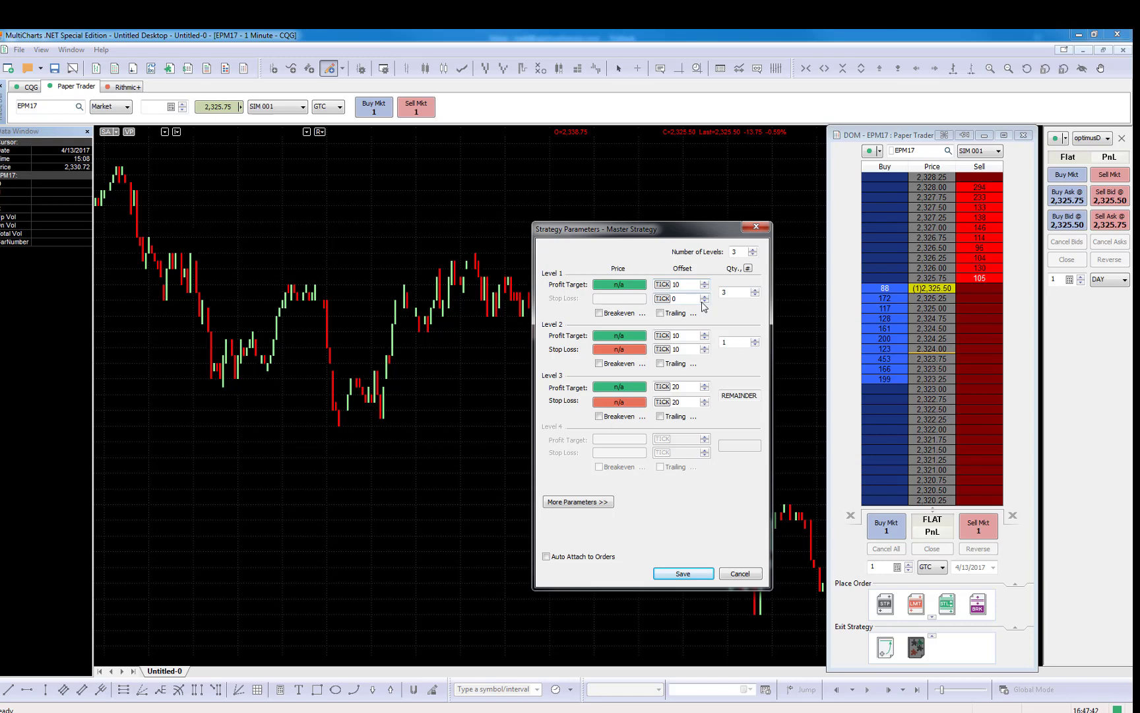
{"action": "left_click", "coordinate": [705, 296]}
{"action": "left_click", "coordinate": [705, 296]}
{"action": "left_click", "coordinate": [705, 297]}
{"action": "left_click", "coordinate": [705, 296]}
{"action": "left_click", "coordinate": [704, 296]}
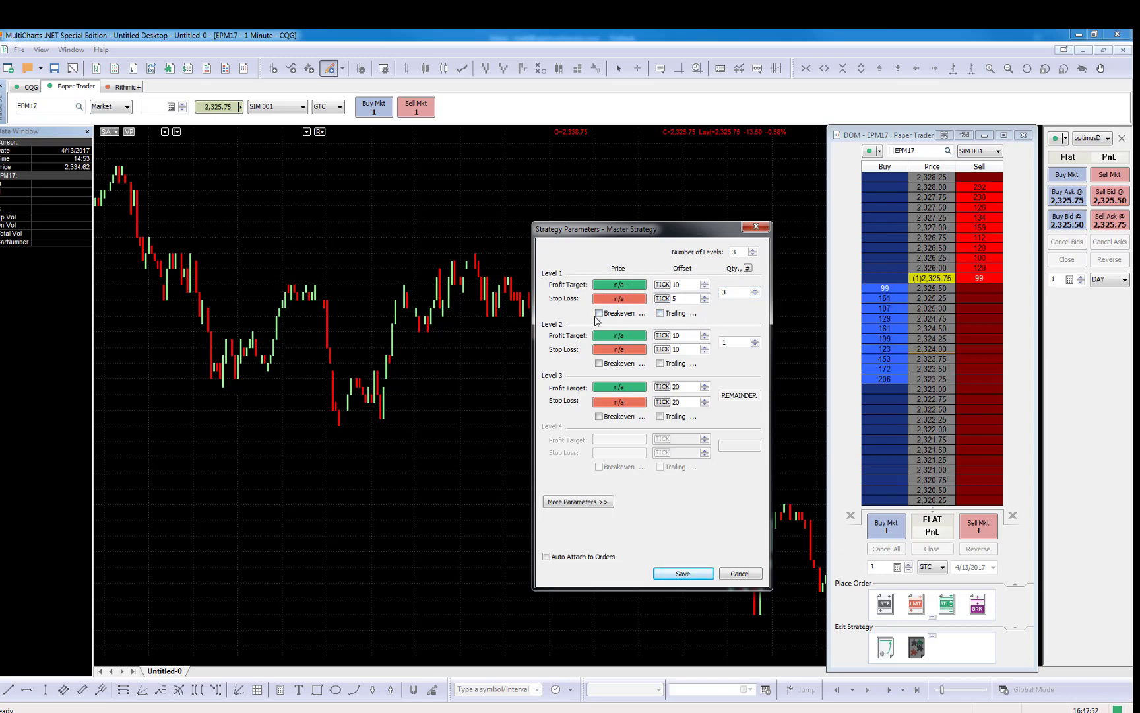
{"action": "left_click", "coordinate": [693, 314]}
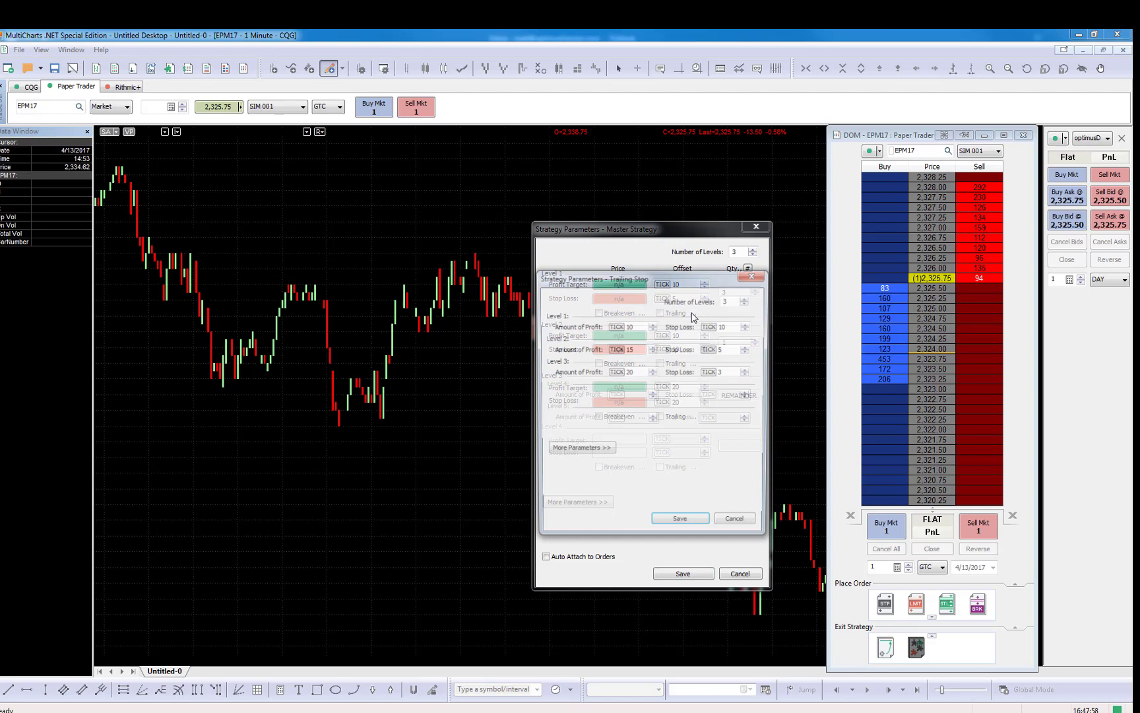
{"action": "left_click_drag", "start_coordinate": [705, 284], "coordinate": [707, 356]}
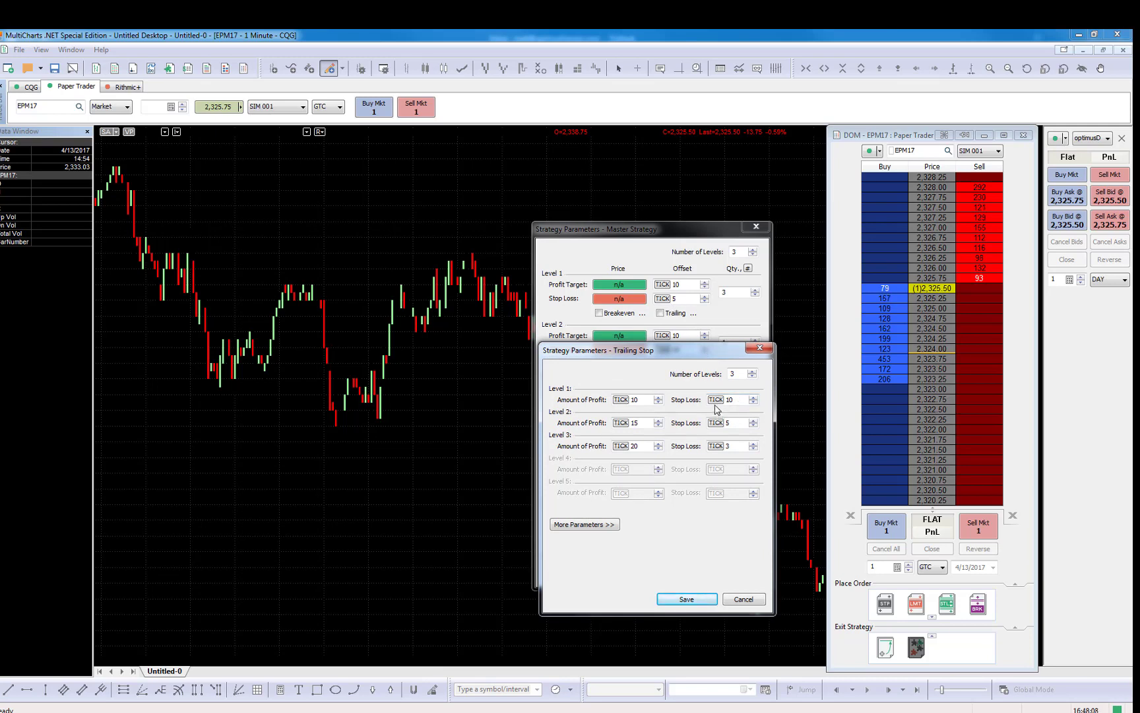
{"action": "left_click", "coordinate": [757, 349]}
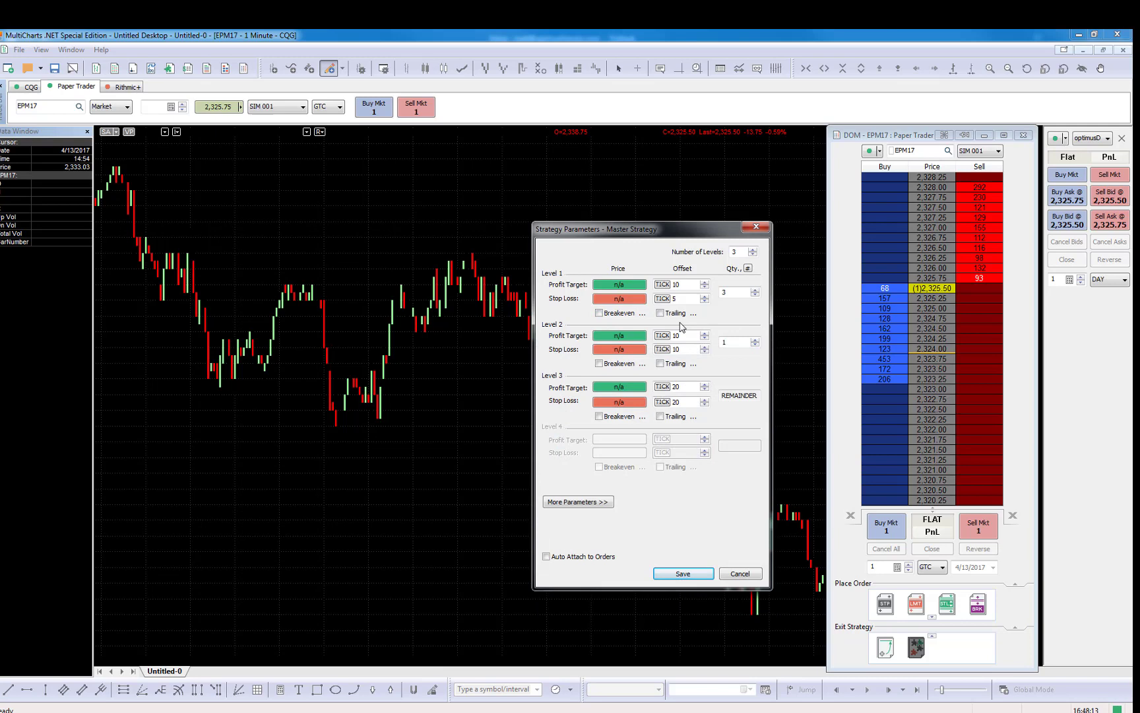
{"action": "left_click", "coordinate": [661, 313]}
{"action": "left_click", "coordinate": [599, 312]}
{"action": "left_click", "coordinate": [600, 313]}
{"action": "left_click", "coordinate": [661, 313]}
{"action": "left_click", "coordinate": [694, 316]}
{"action": "left_click", "coordinate": [601, 451]}
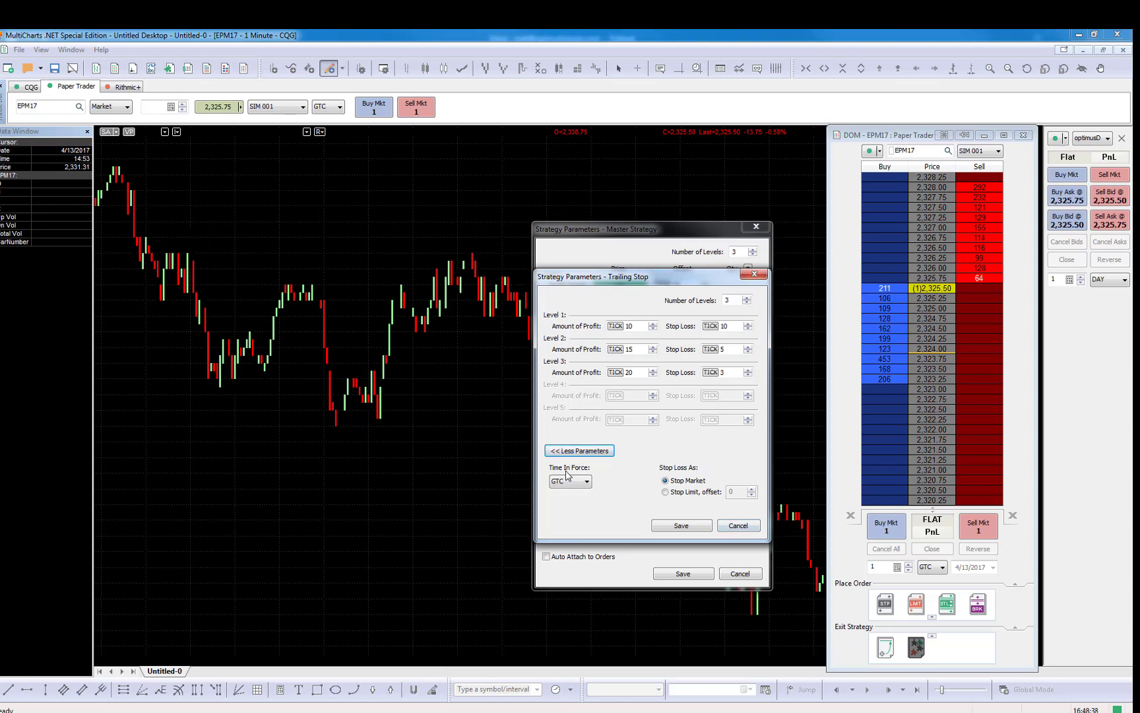
{"action": "left_click", "coordinate": [752, 525]}
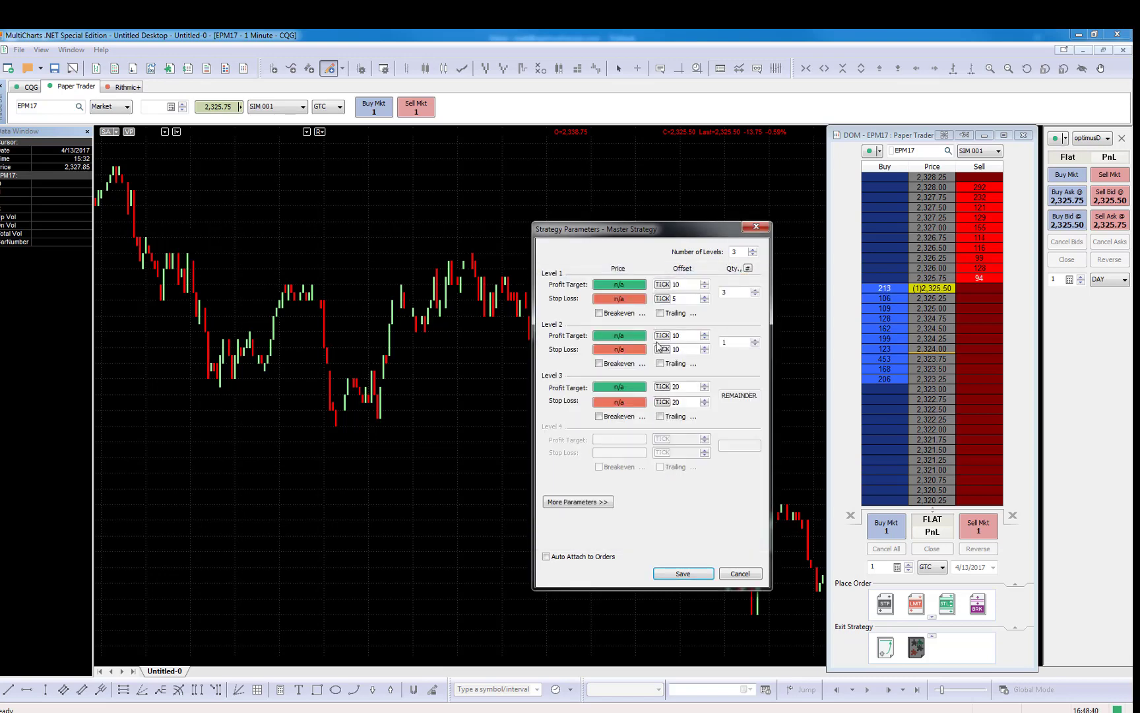
{"action": "left_click", "coordinate": [644, 313]}
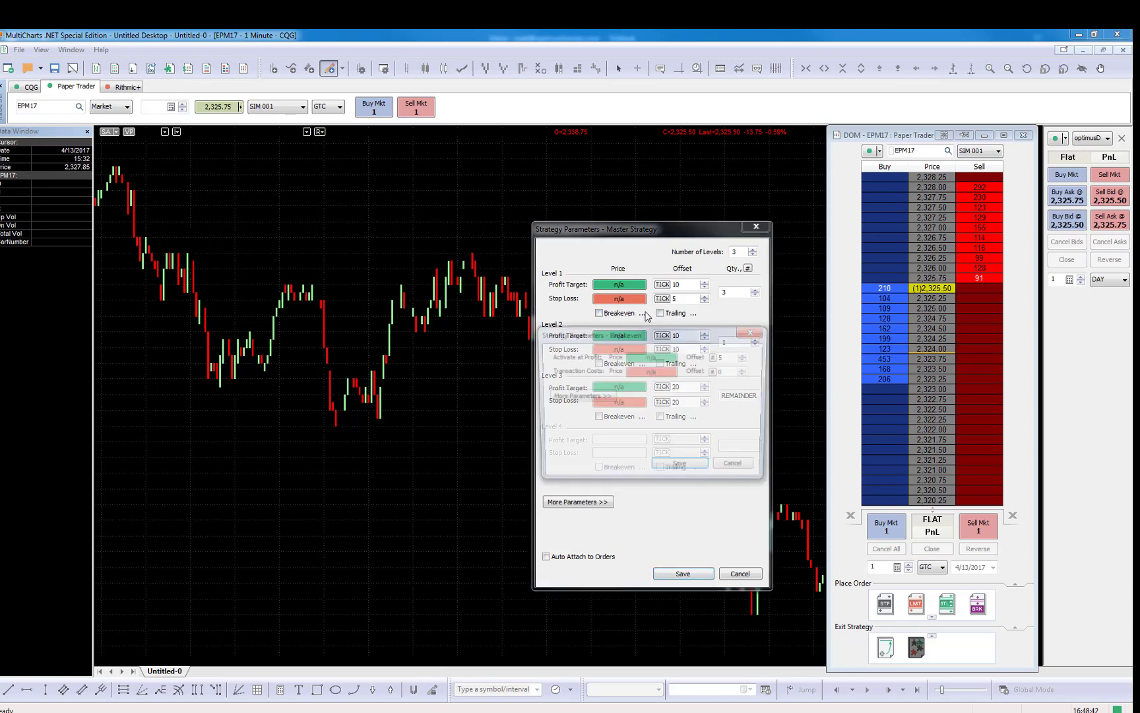
{"action": "left_click", "coordinate": [594, 396]}
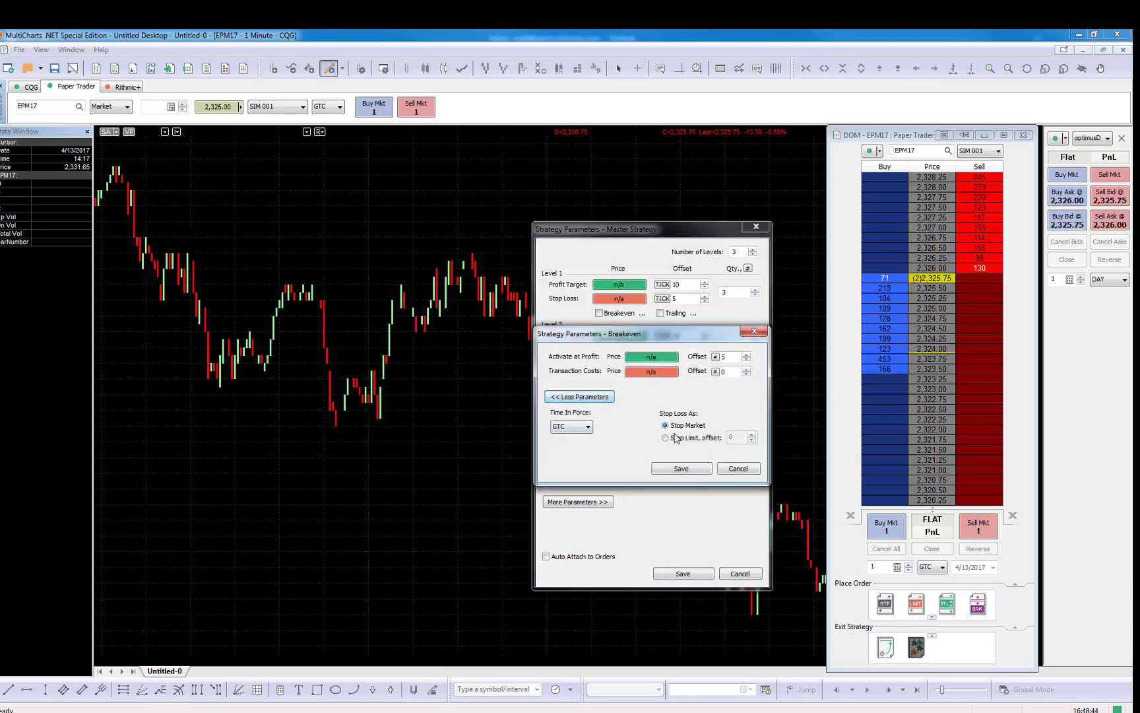
{"action": "left_click", "coordinate": [738, 468]}
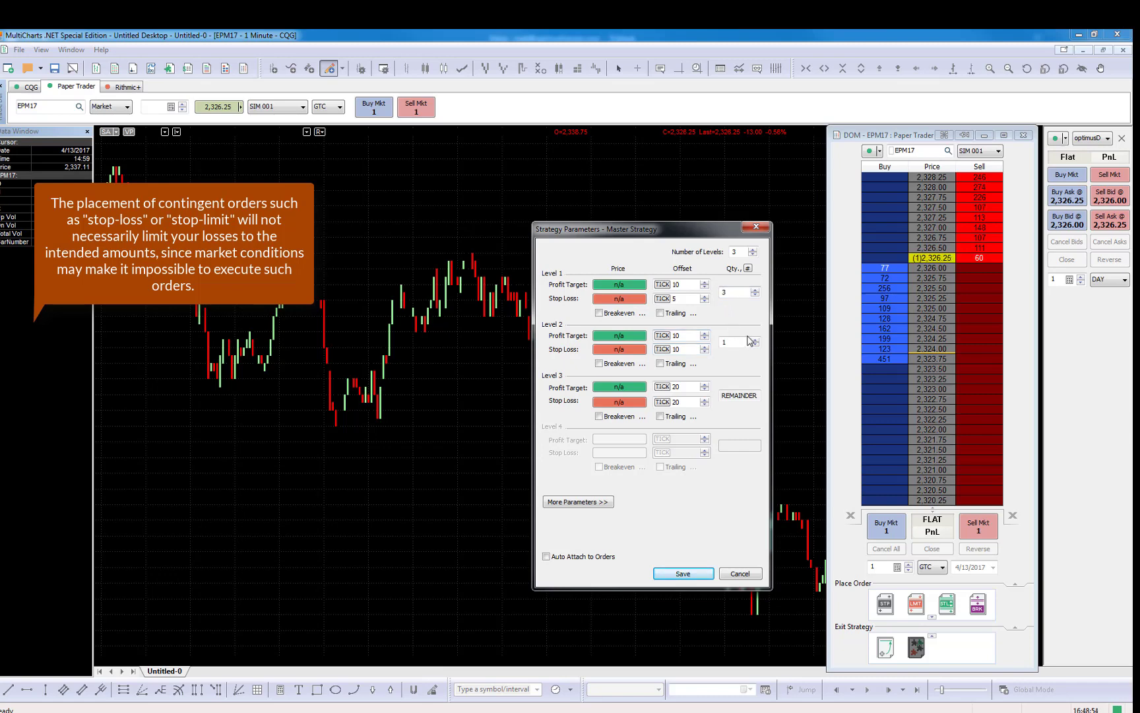
Toggle the level count, switch quantities to contracts, and set Level 1 to 1 contract.
{"action": "left_click", "coordinate": [752, 254]}
{"action": "left_click", "coordinate": [752, 254]}
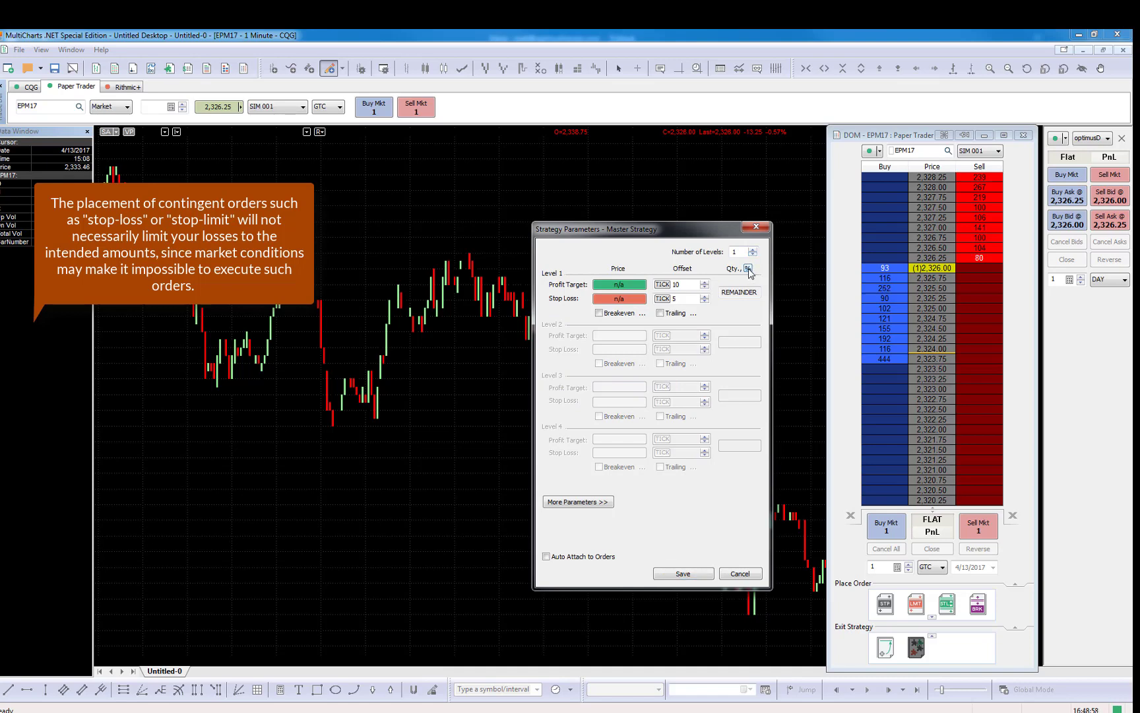
{"action": "left_click", "coordinate": [749, 268]}
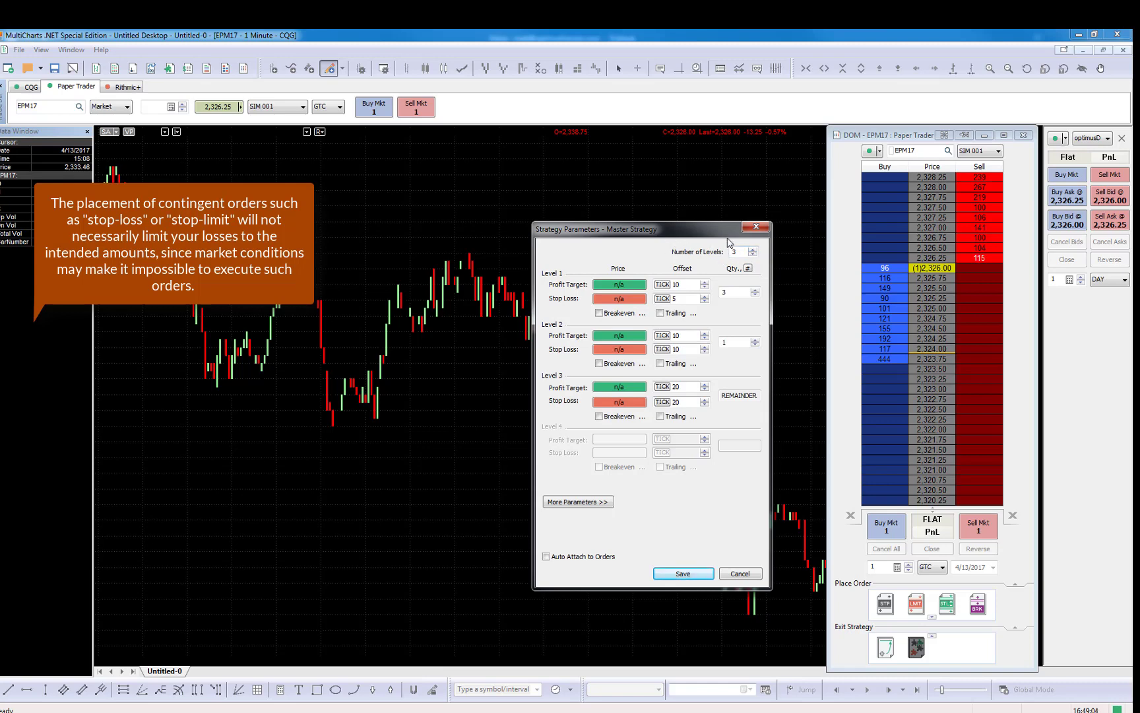
{"action": "left_click", "coordinate": [755, 294]}
{"action": "left_click", "coordinate": [755, 294]}
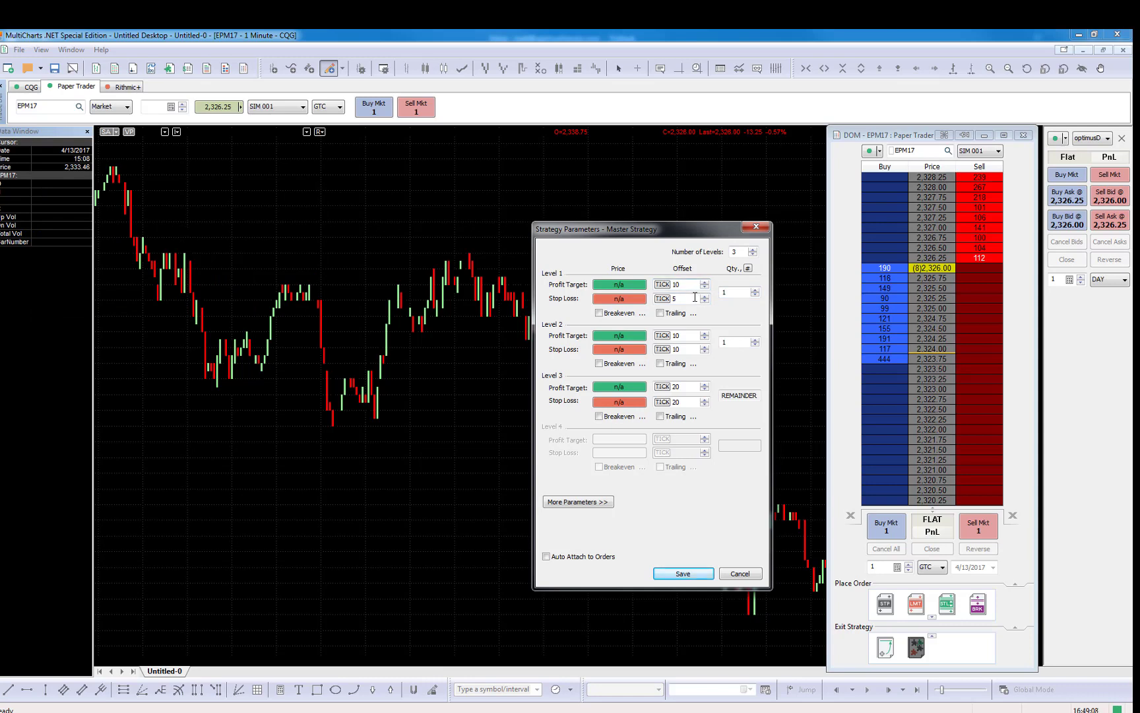
Raise Level 2's profit target to 15 ticks and lower Level 3's stop loss to 12.
{"action": "left_click", "coordinate": [705, 333]}
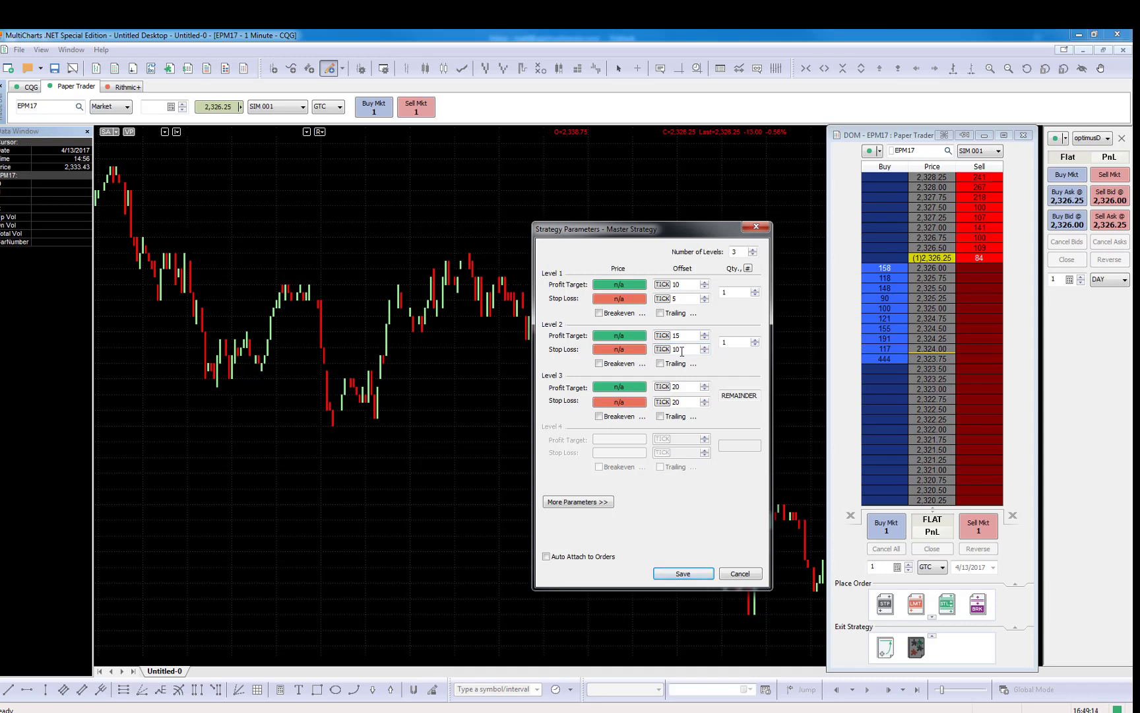
{"action": "left_click", "coordinate": [705, 405]}
{"action": "left_click", "coordinate": [705, 405]}
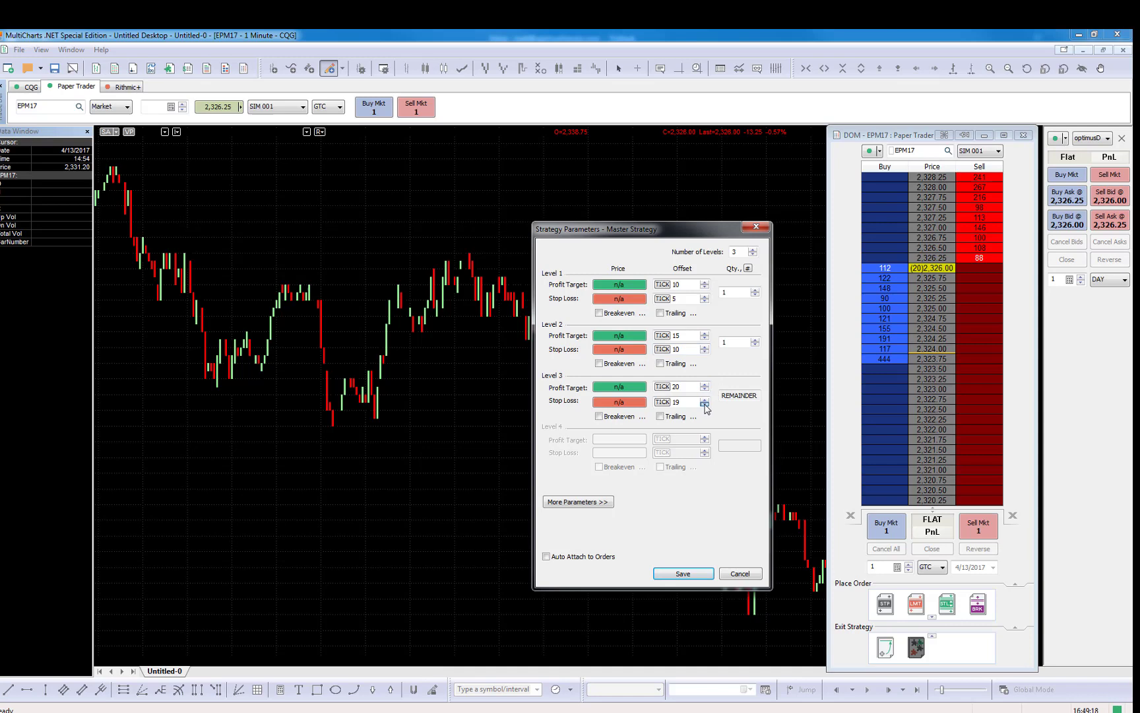
{"action": "left_click", "coordinate": [705, 405]}
{"action": "left_click", "coordinate": [705, 404]}
{"action": "left_click", "coordinate": [704, 404]}
{"action": "left_click", "coordinate": [705, 405]}
{"action": "left_click", "coordinate": [705, 405]}
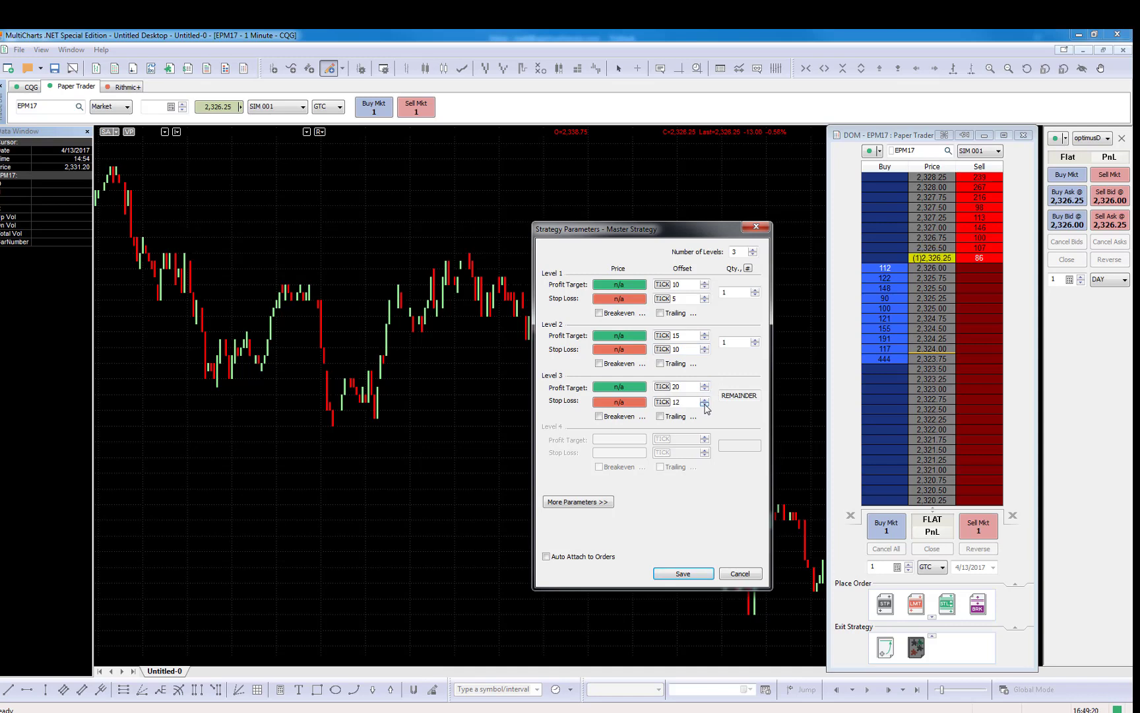
{"action": "left_click", "coordinate": [705, 405]}
{"action": "left_click", "coordinate": [705, 404]}
{"action": "left_click", "coordinate": [705, 405]}
Save the strategy, set DOM quantity to 3, and buy-limit 3 EPM17 contracts at 2,321.50.
{"action": "left_click", "coordinate": [692, 574]}
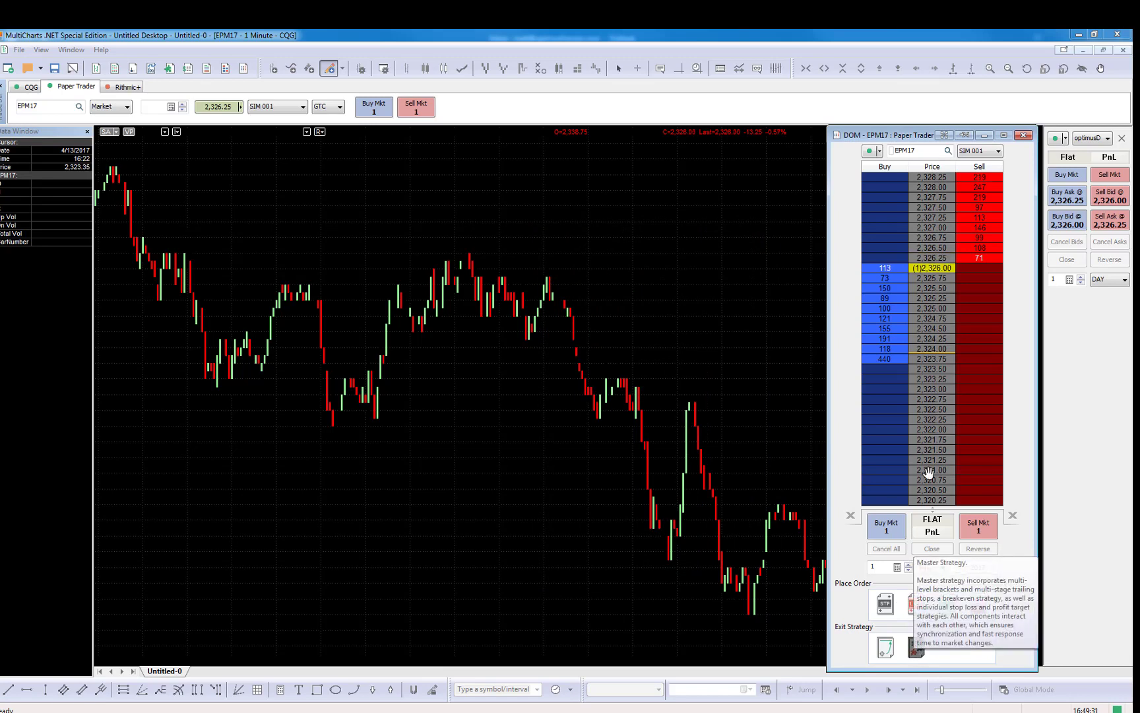
{"action": "scroll", "coordinate": [891, 449], "scroll_direction": "up", "scroll_amount": 2}
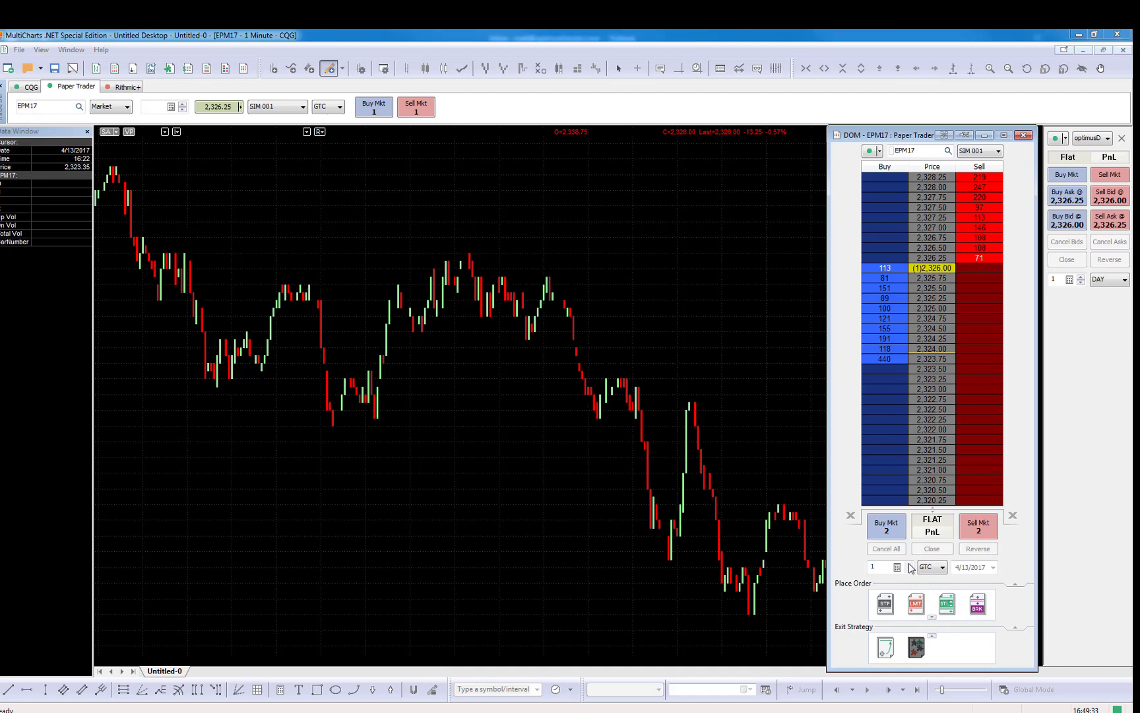
{"action": "left_click", "coordinate": [881, 449]}
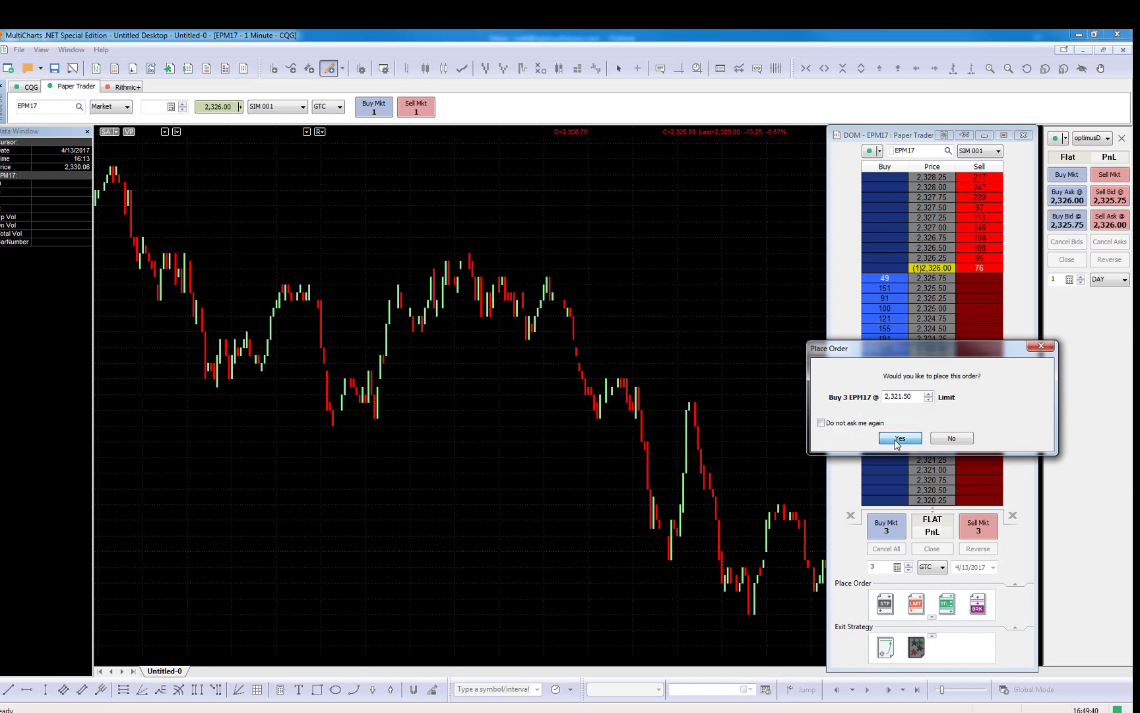
{"action": "left_click", "coordinate": [896, 440]}
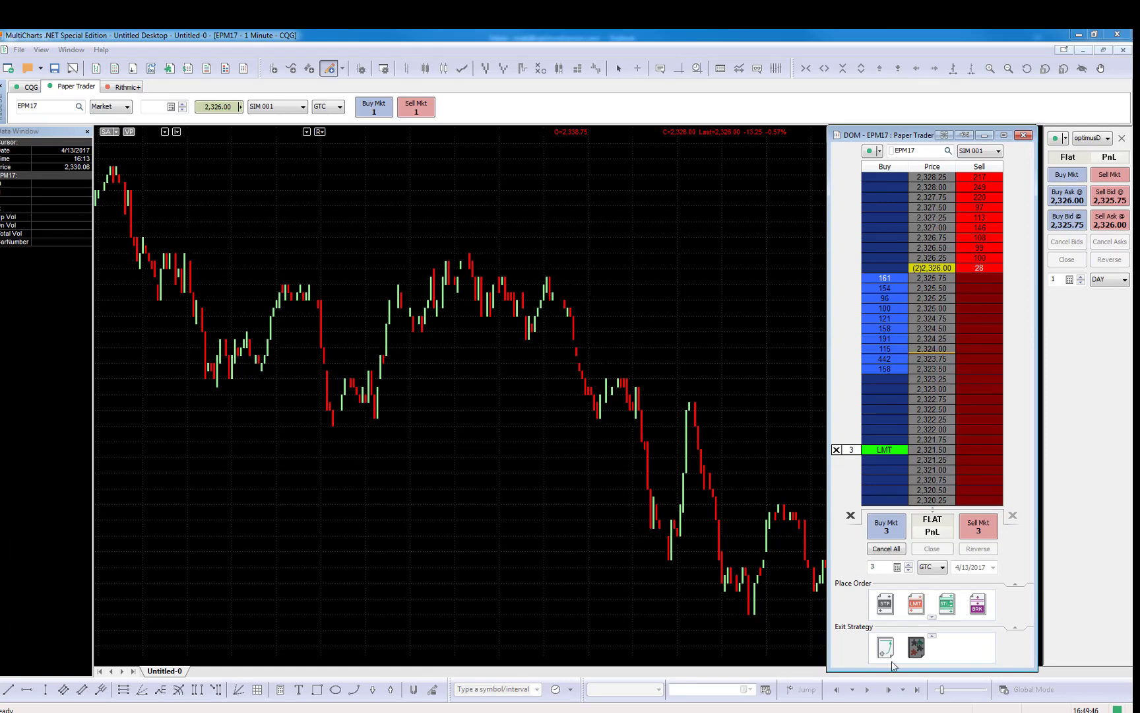
Enable Auto Attach As Exit Strategy, cancel the 2,321.50 buy limit order, then disable auto-attach.
{"action": "right_click", "coordinate": [915, 649]}
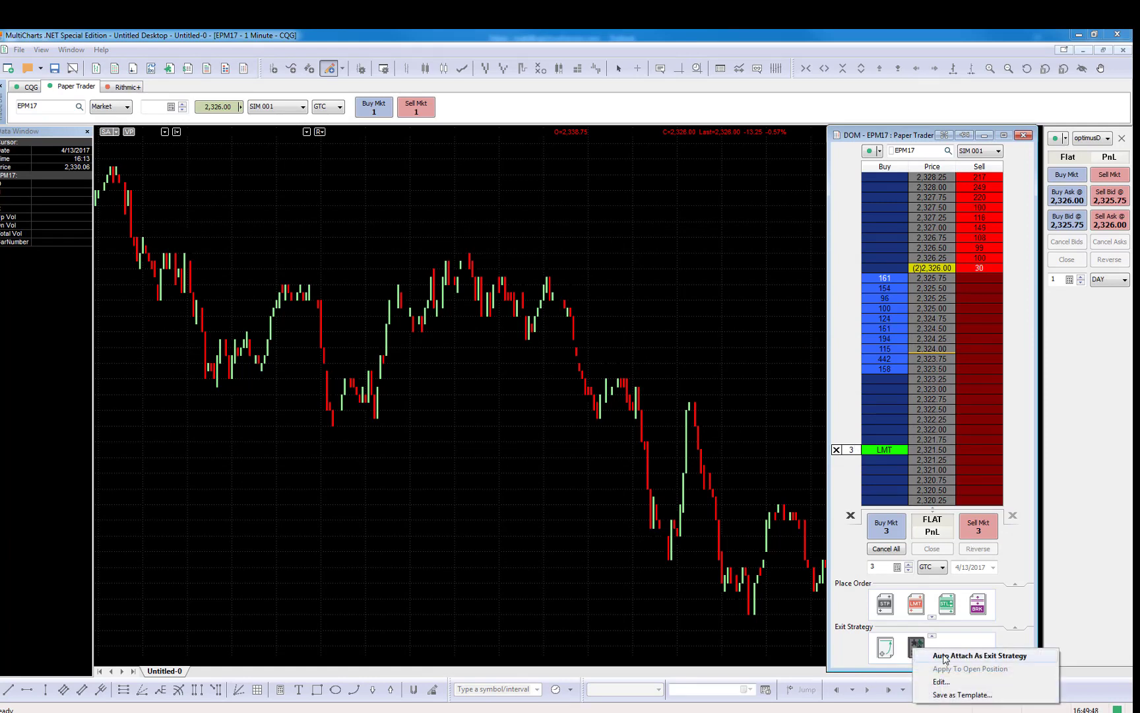
{"action": "left_click", "coordinate": [945, 657]}
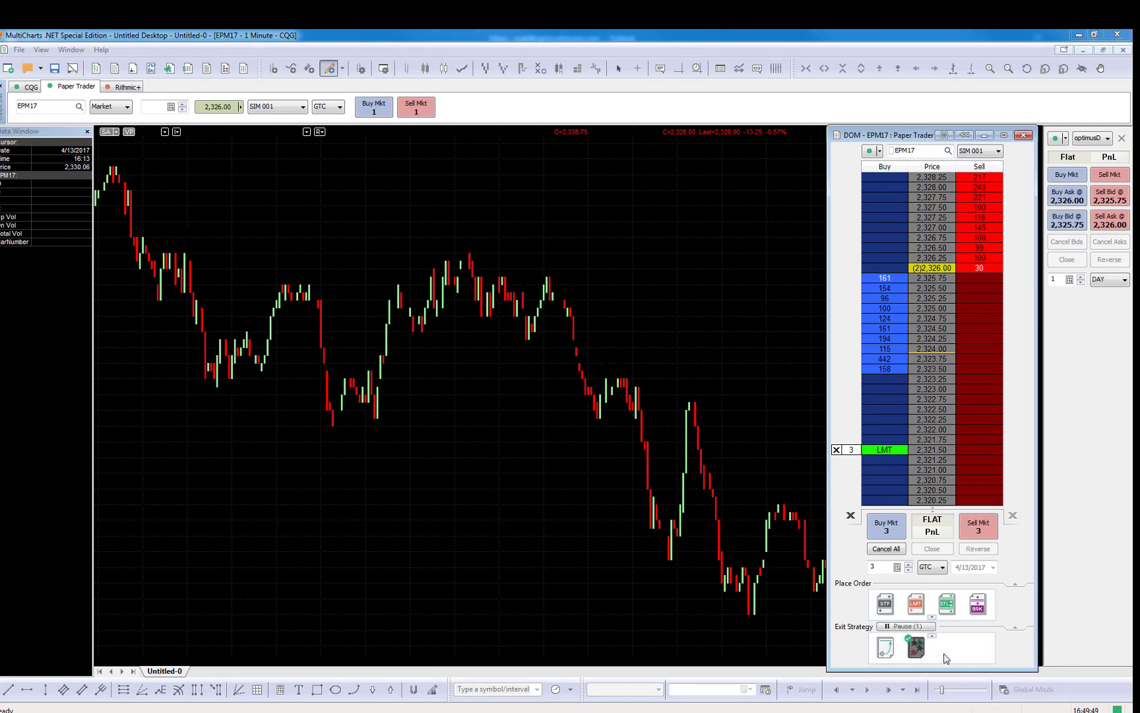
{"action": "left_click", "coordinate": [836, 450]}
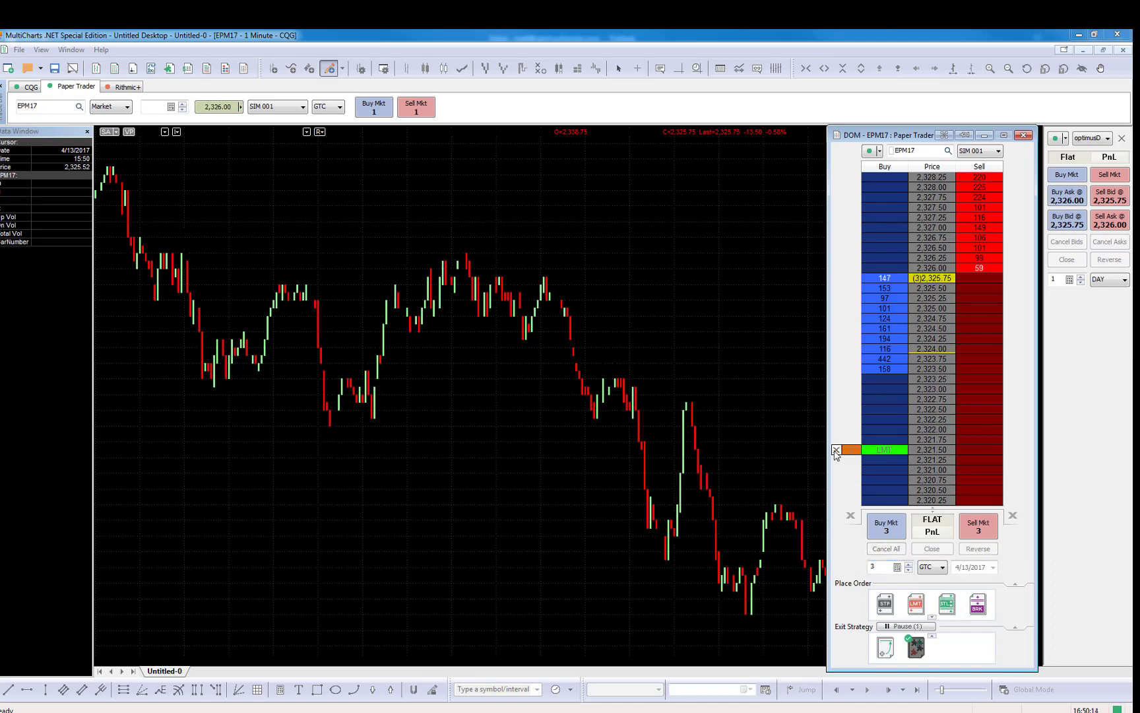
{"action": "right_click", "coordinate": [917, 648]}
{"action": "left_click", "coordinate": [970, 651]}
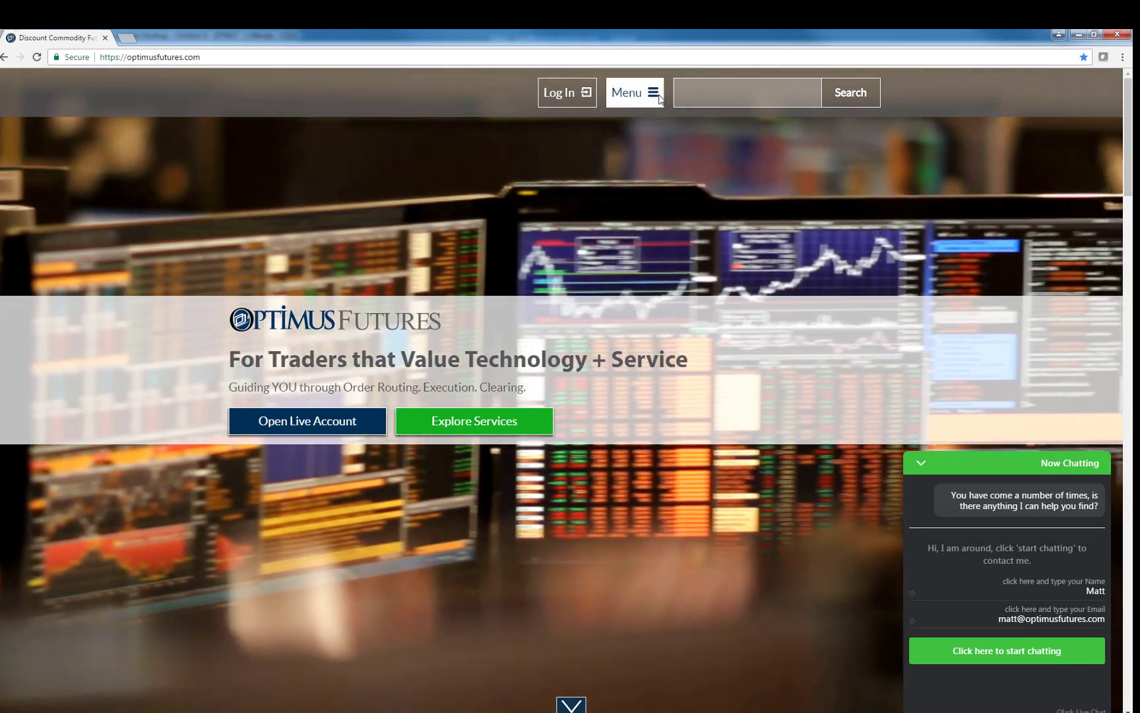
Open the site Menu and choose Contact Us.
{"action": "left_click", "coordinate": [660, 99]}
{"action": "left_click", "coordinate": [1004, 353]}
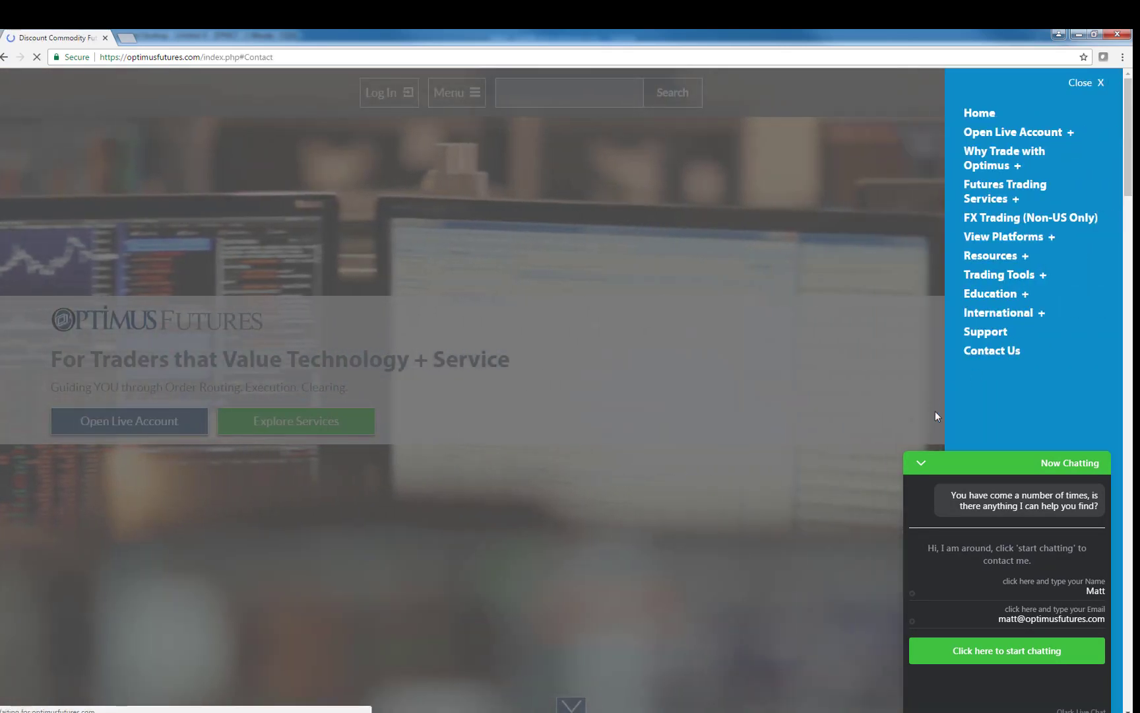